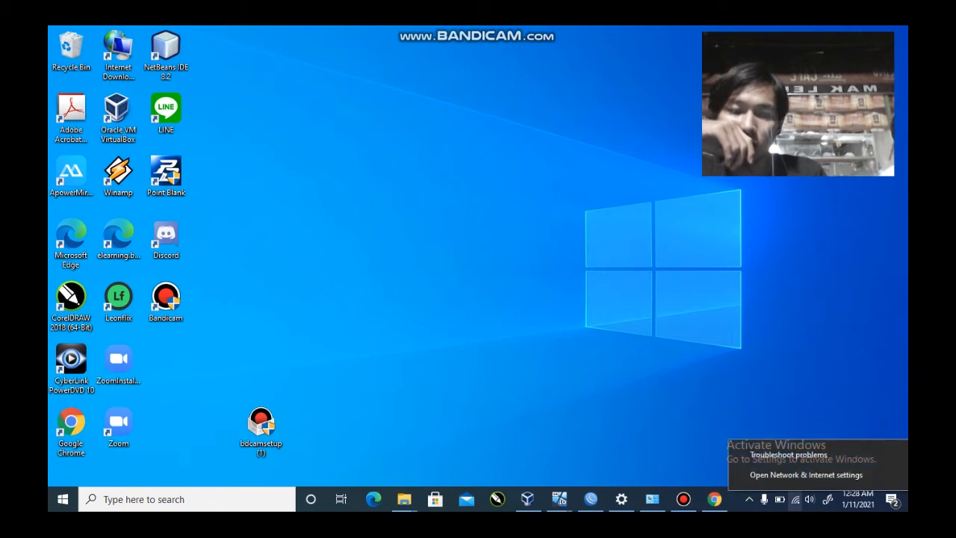
Step: Open the Windows network adapter list and inspect the Wi-Fi 2 connection's detailed IP configuration
click(805, 475)
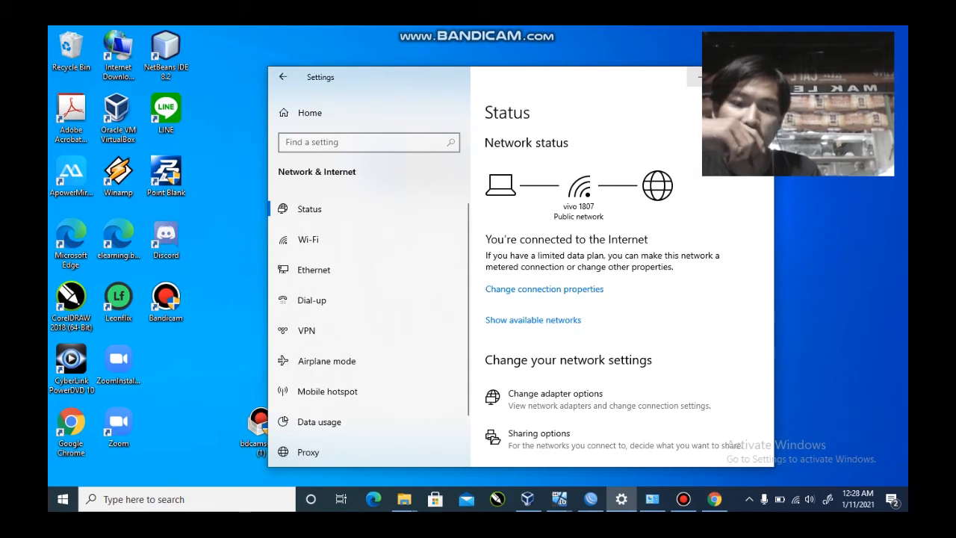
click(614, 400)
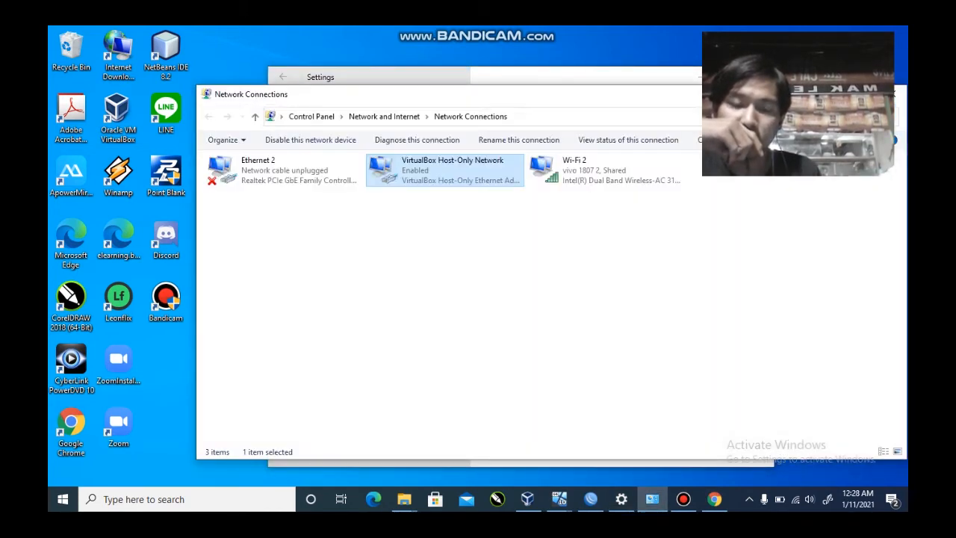
click(606, 171)
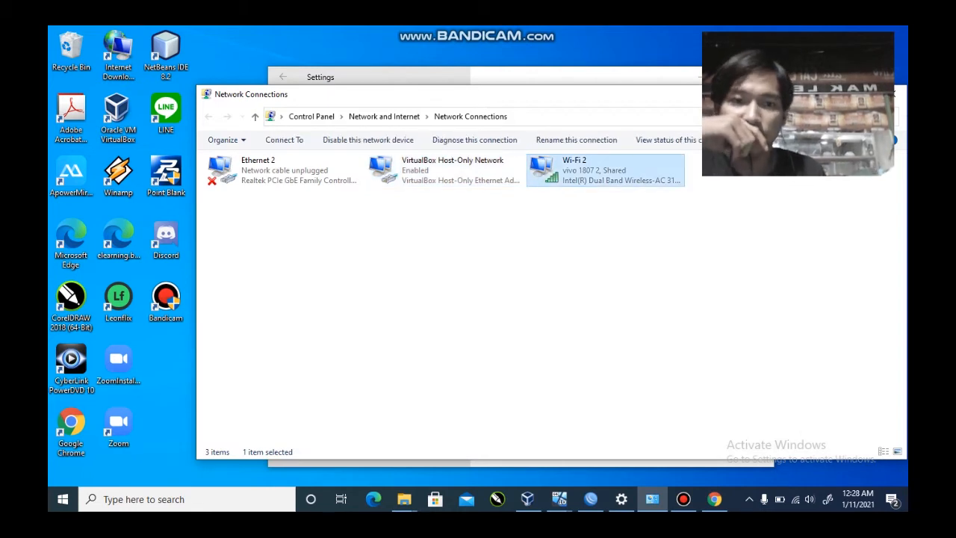
right_click(572, 184)
click(606, 206)
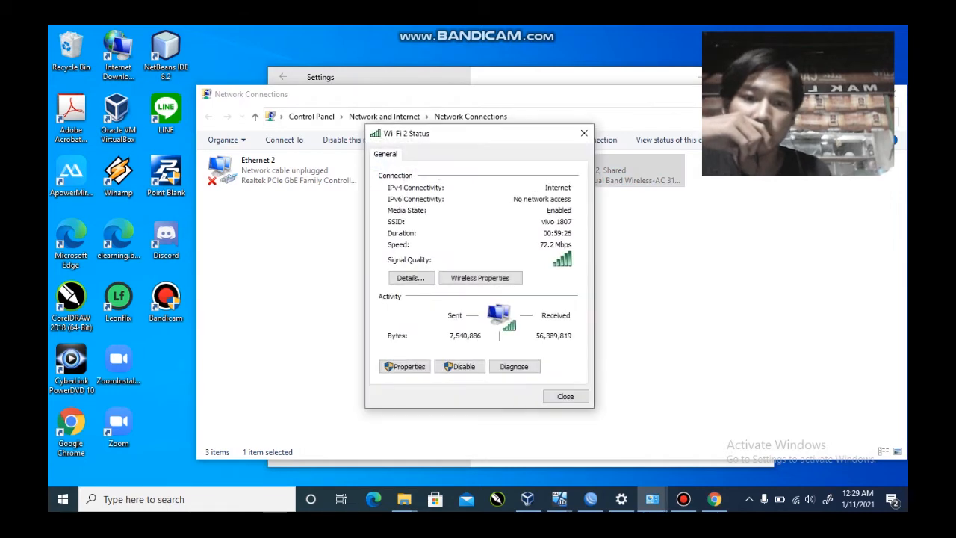
click(411, 278)
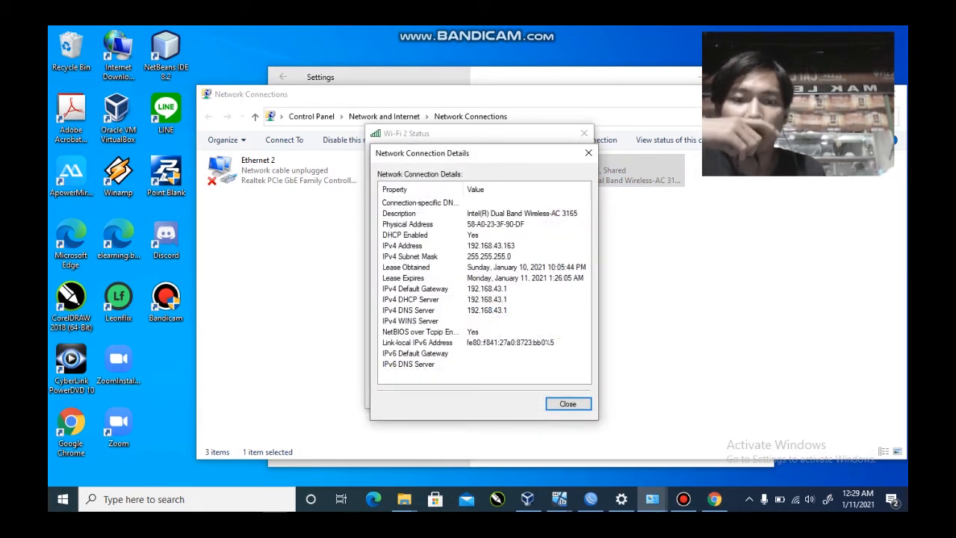
click(568, 404)
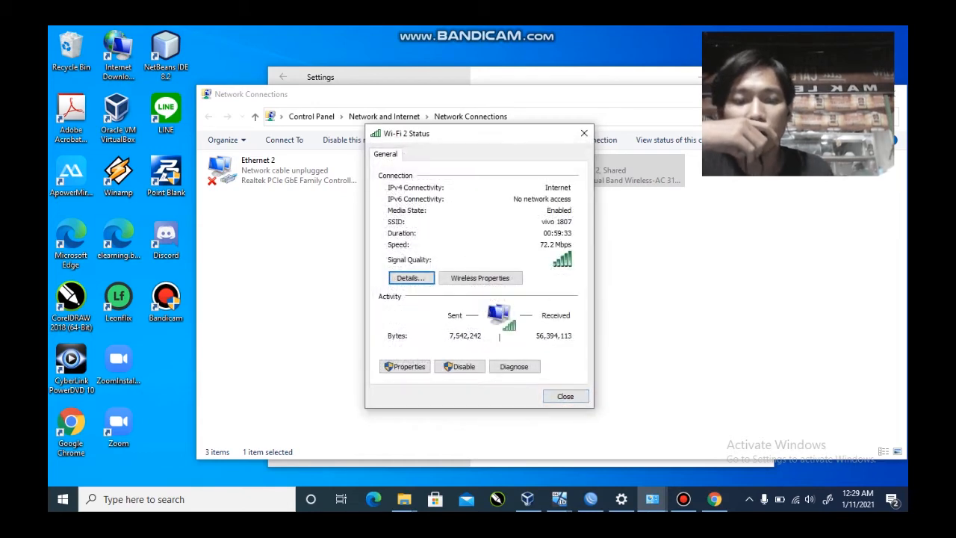
click(565, 396)
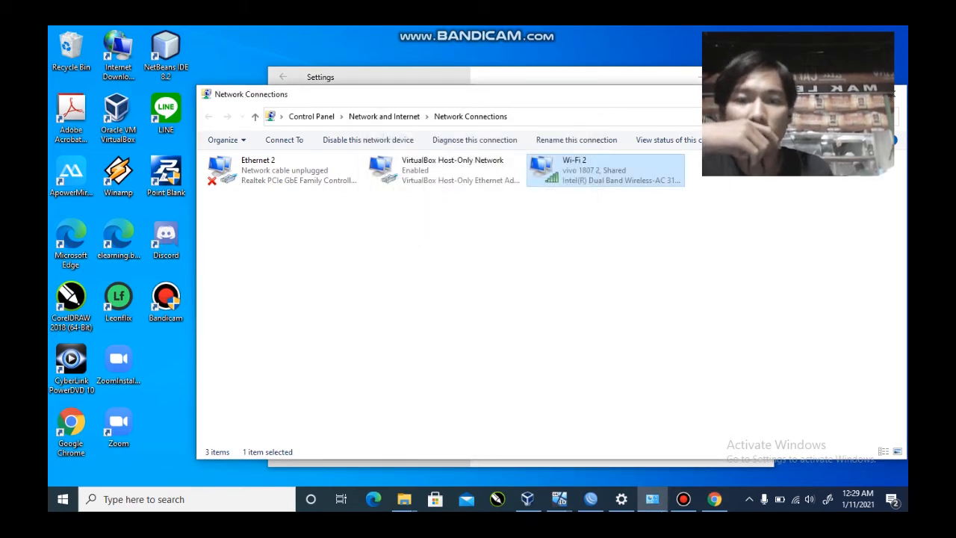
Step: Inspect the VirtualBox Host-Only Network adapter's connection details, including its IPv4 address, gateway and DNS servers
click(445, 170)
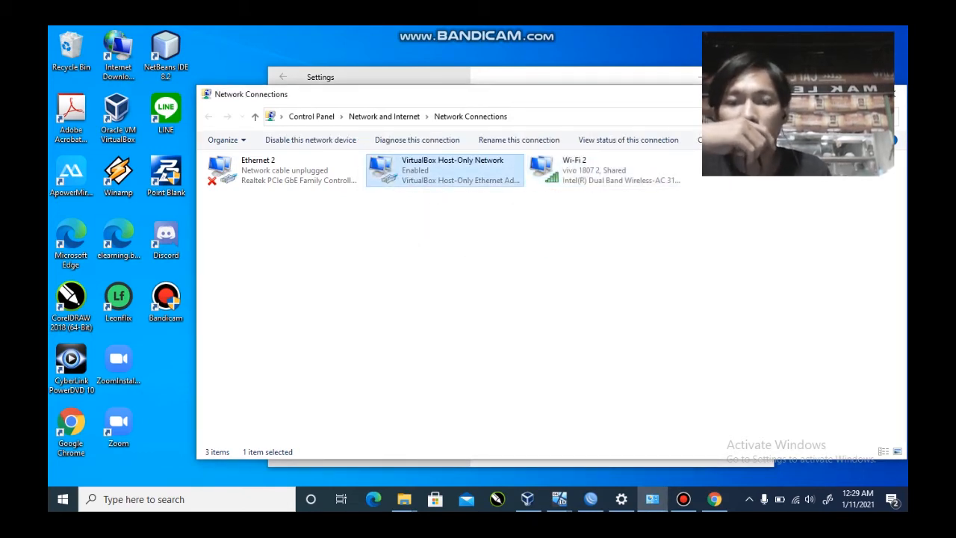
double_click(445, 170)
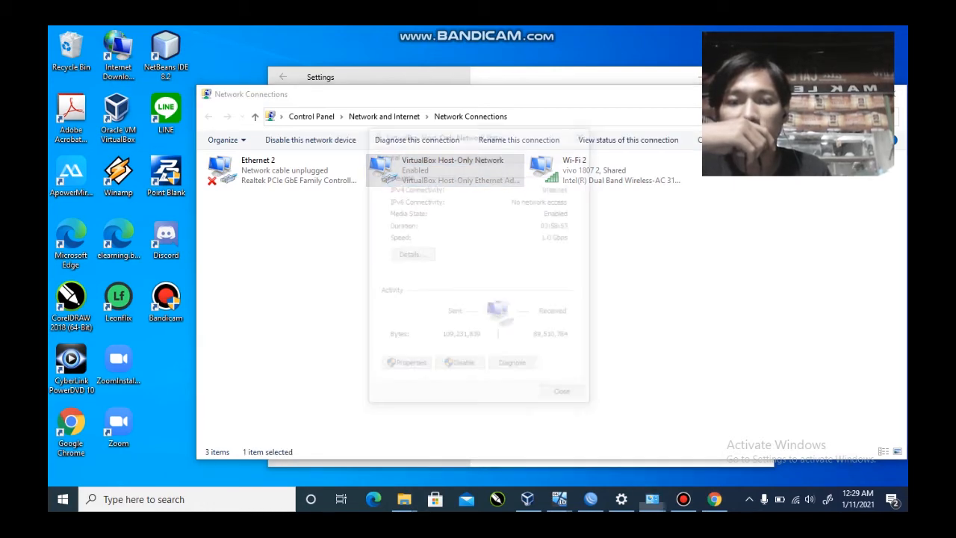
click(411, 254)
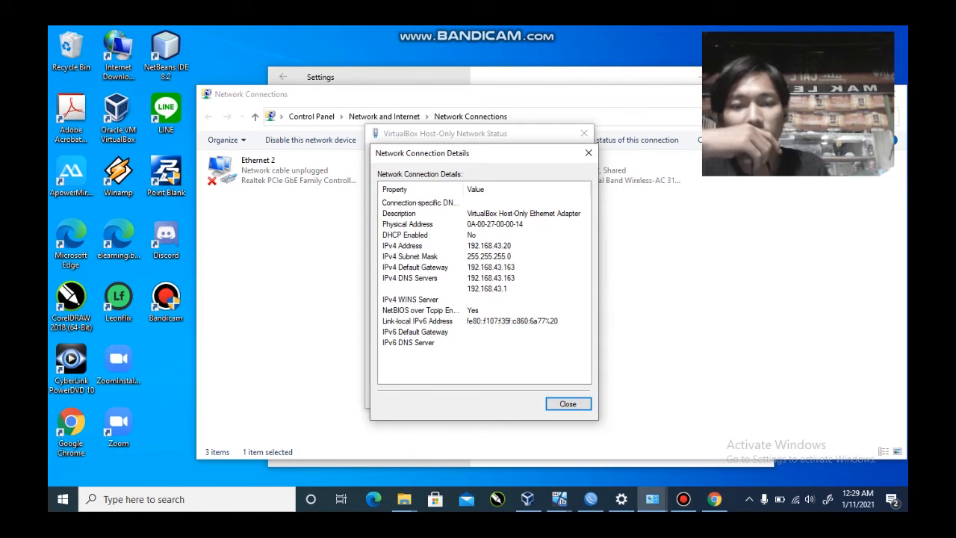
click(568, 404)
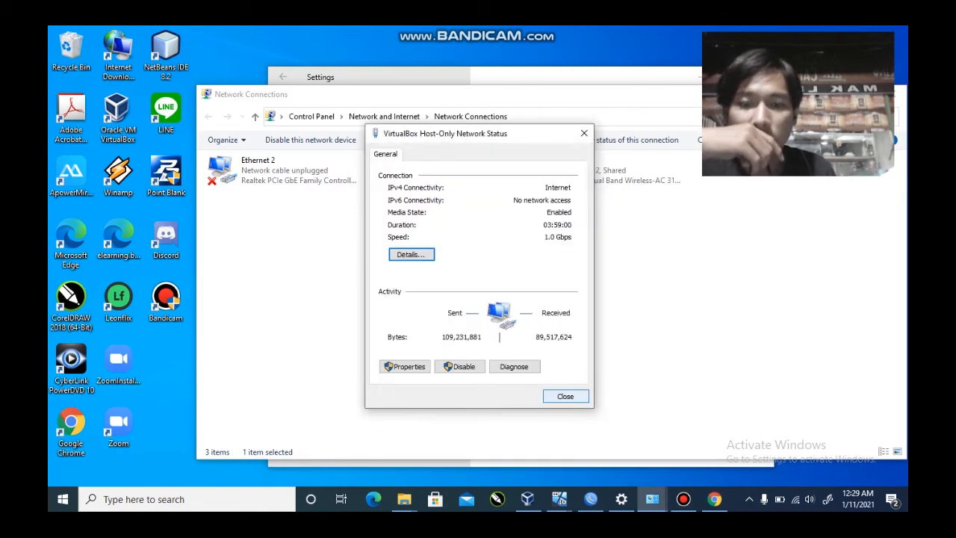
Step: Review the host-only adapter's Internet Protocol Version 4 (TCP/IPv4) properties, accept them and close the adapter's status window
click(405, 367)
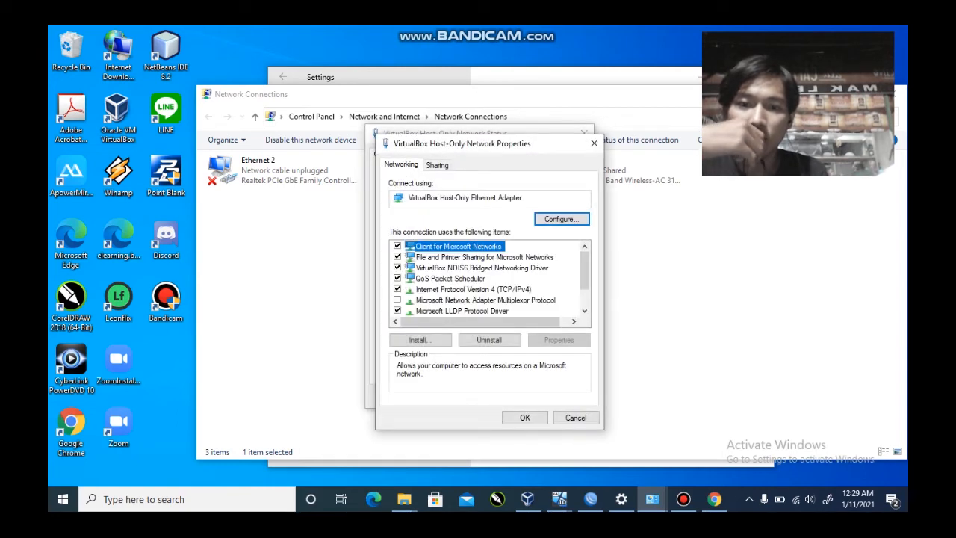
double_click(474, 289)
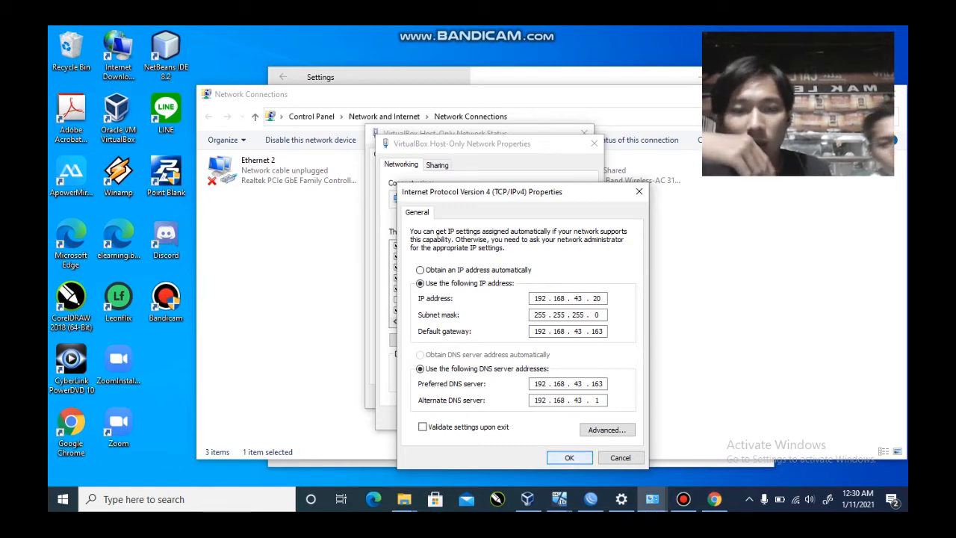
click(569, 457)
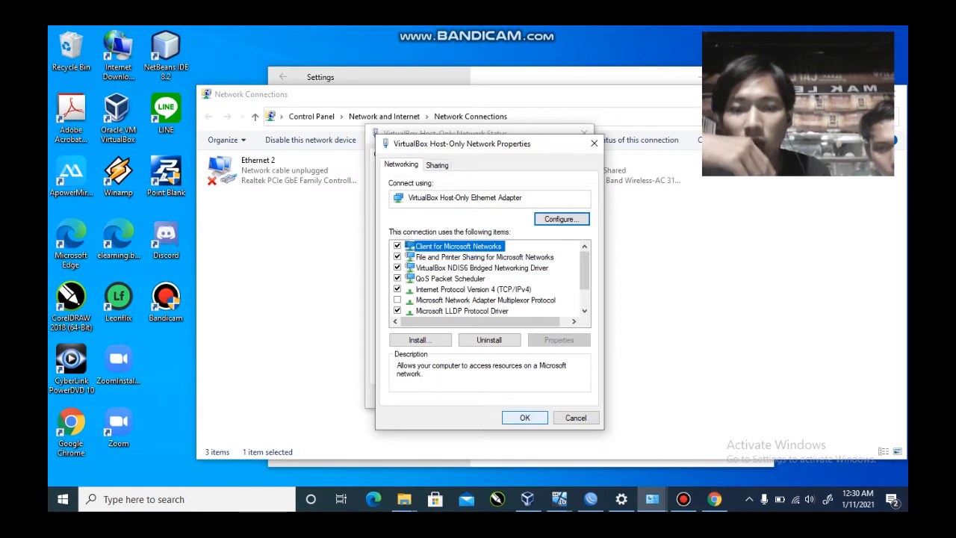
click(525, 418)
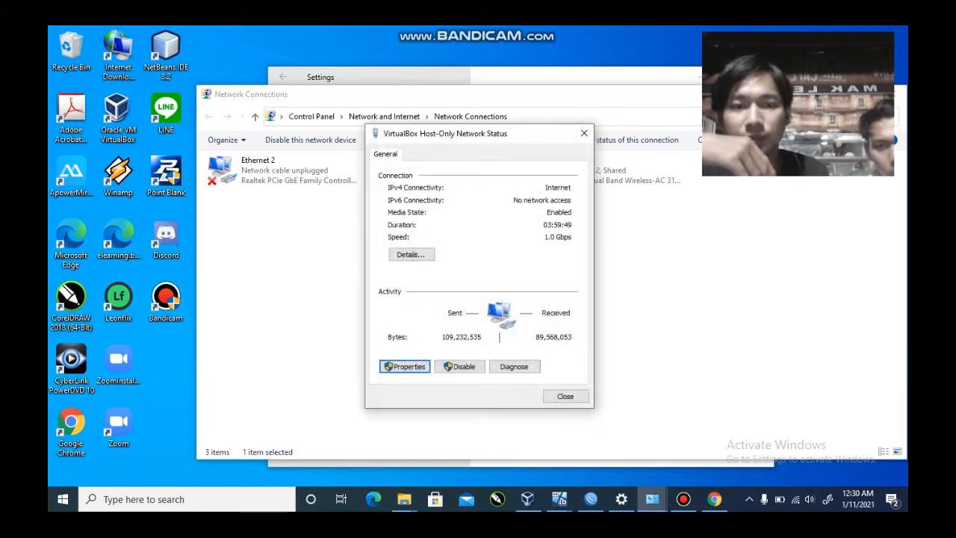
click(585, 133)
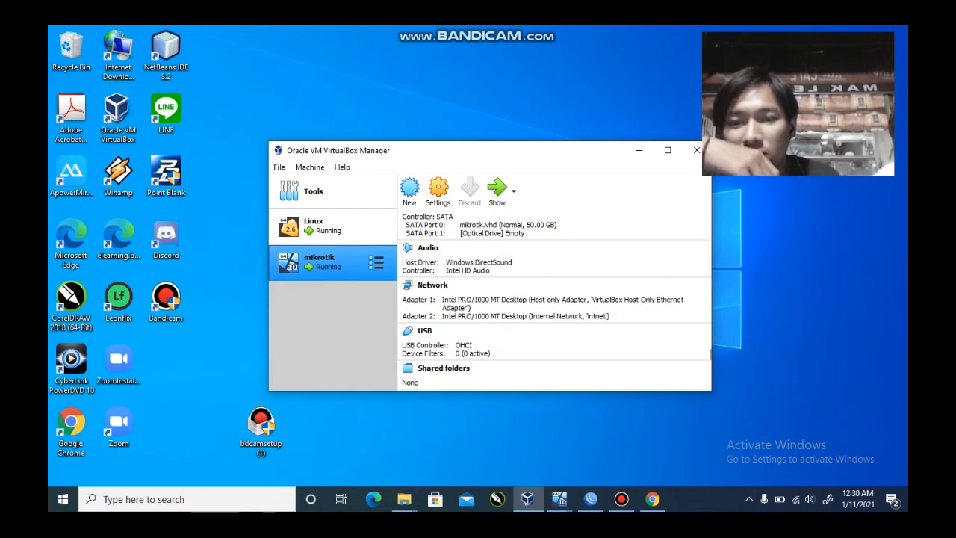
Step: In VirtualBox Manager, review the mikrotik machine's settings for storage, serial ports and network adapters 1 and 2, then accept them
click(438, 191)
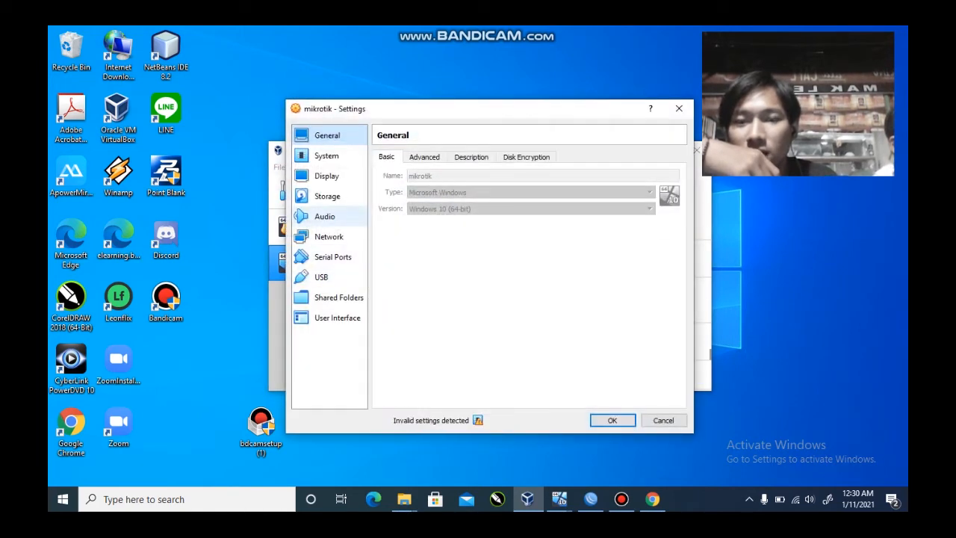
click(327, 197)
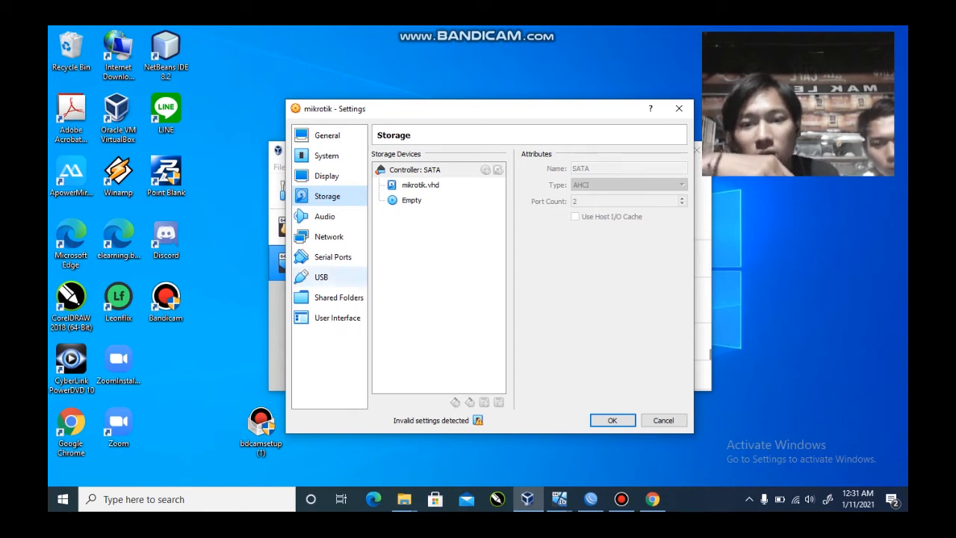
click(329, 257)
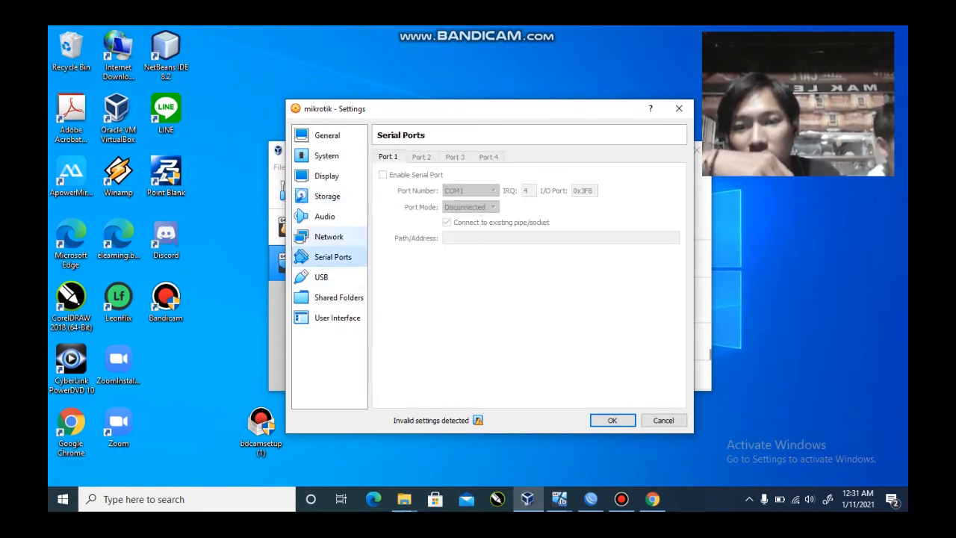
click(329, 237)
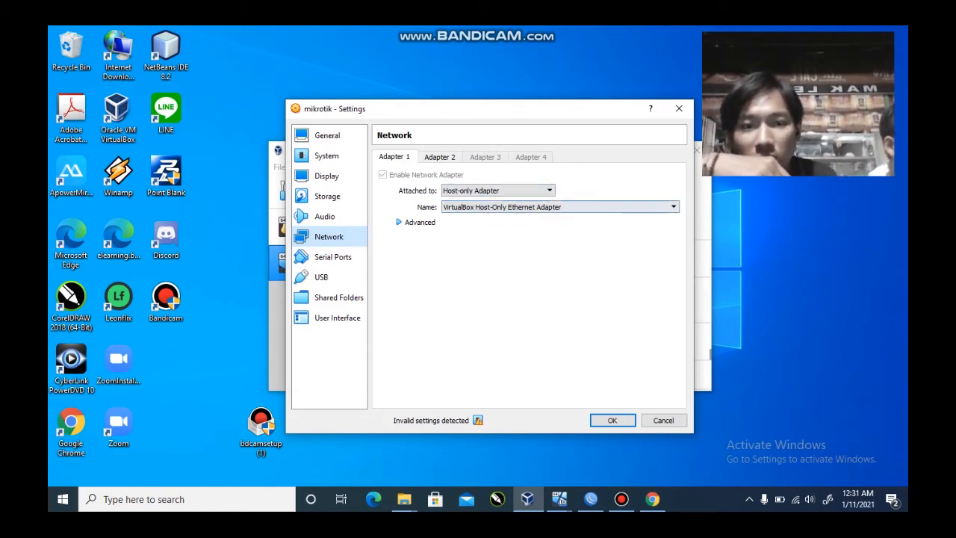
click(440, 156)
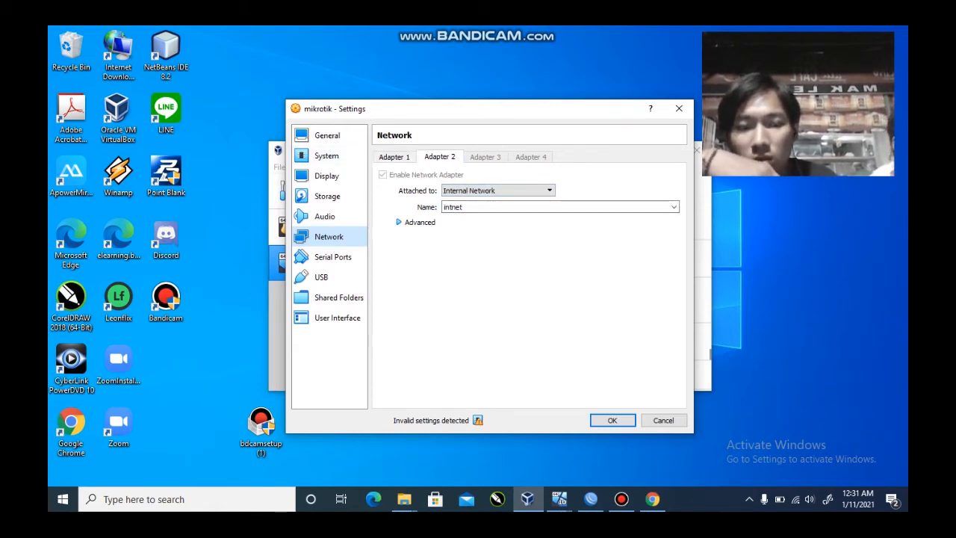
click(612, 420)
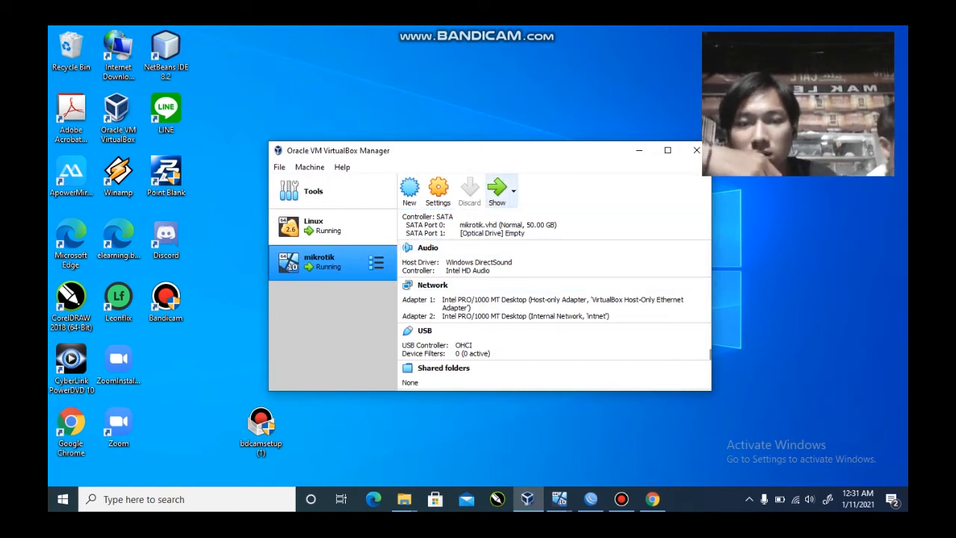
Step: Show the console window of the running mikrotik virtual machine
click(497, 190)
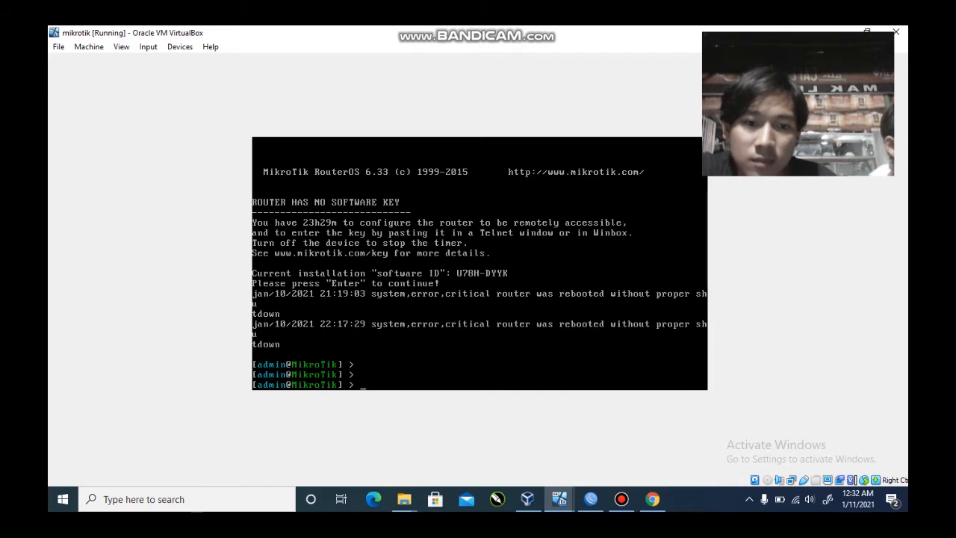
mouse_move(621, 499)
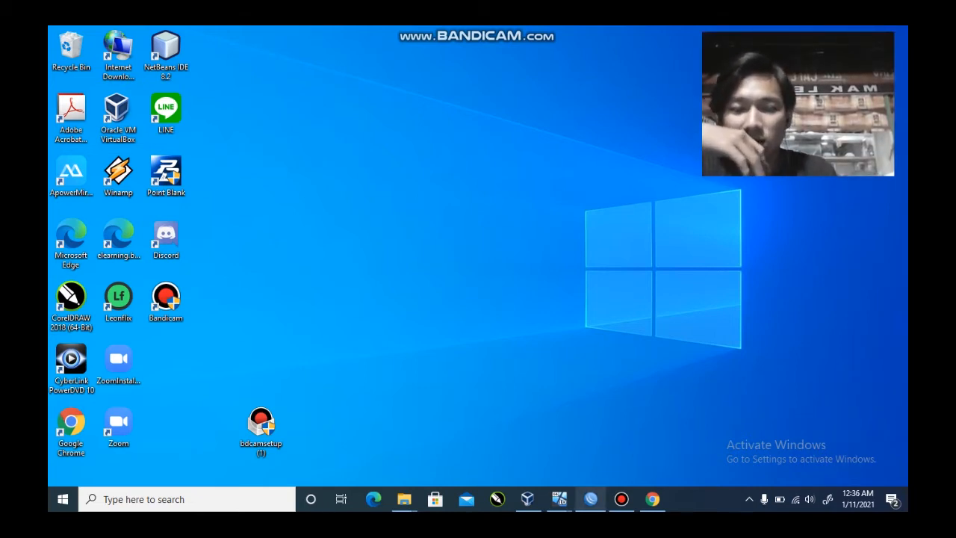
Step: Switch to WinBox, open the router's IP address list and review and apply the ether1 entry on network 192.168.43.0
click(591, 499)
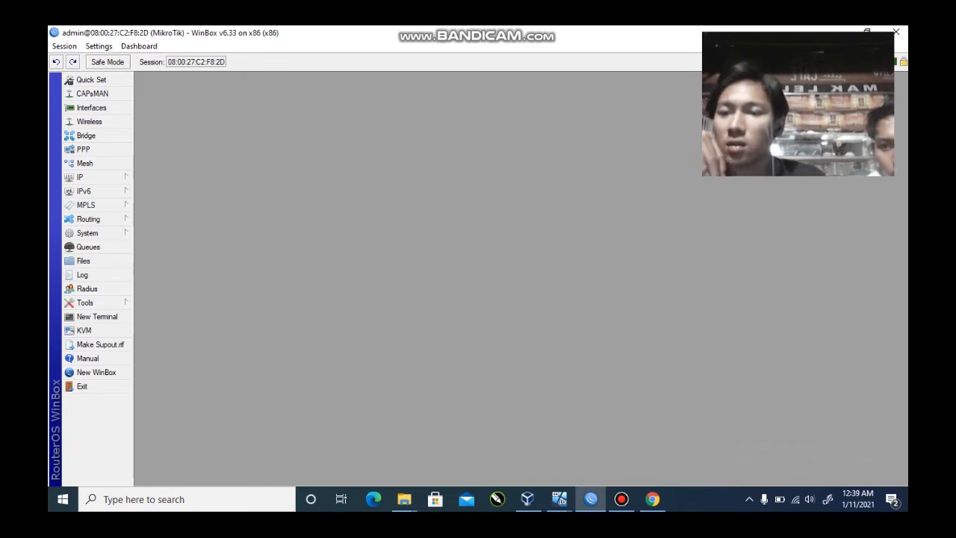
click(81, 177)
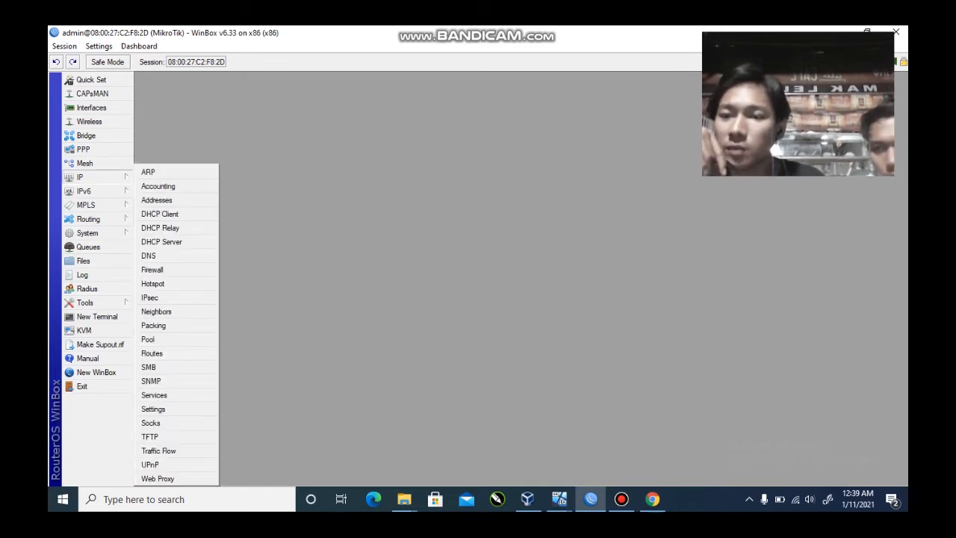
click(156, 200)
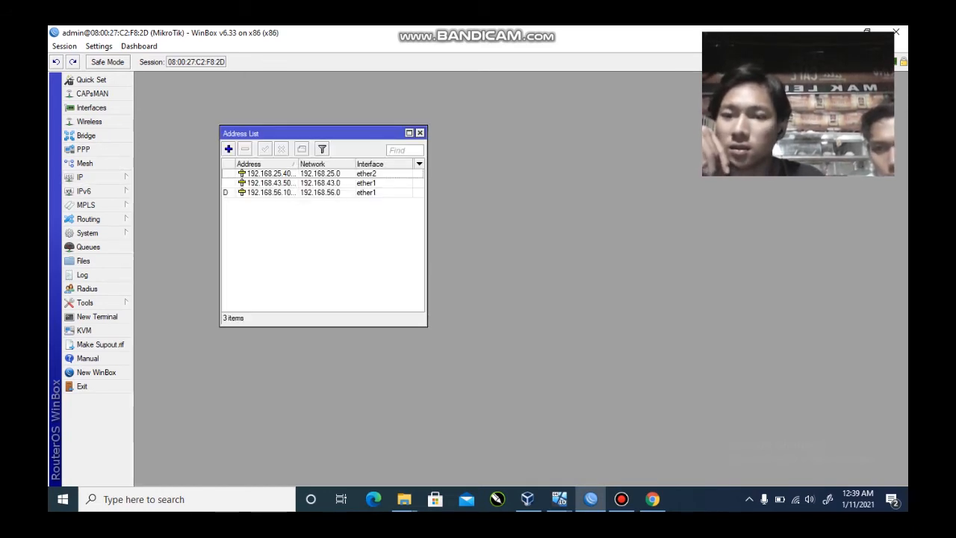
double_click(272, 183)
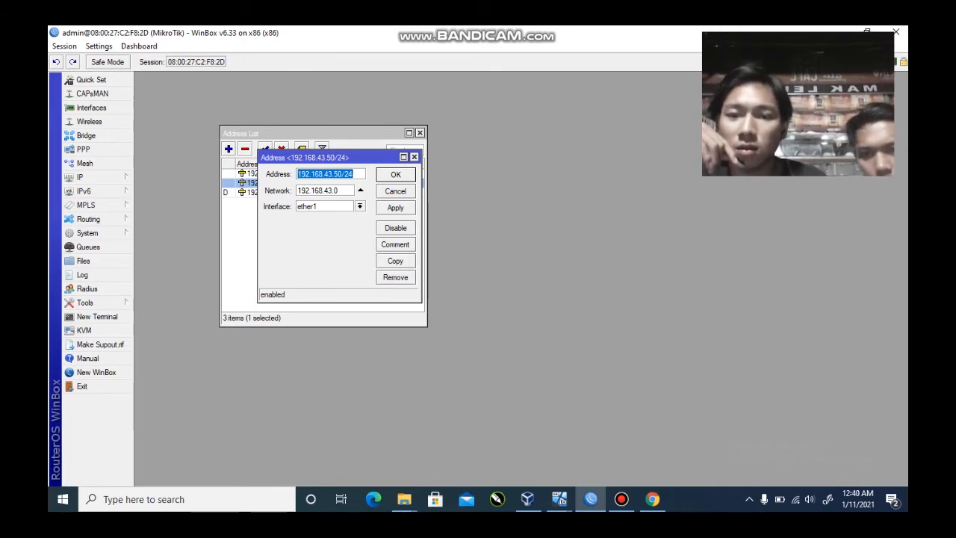
click(395, 208)
click(396, 174)
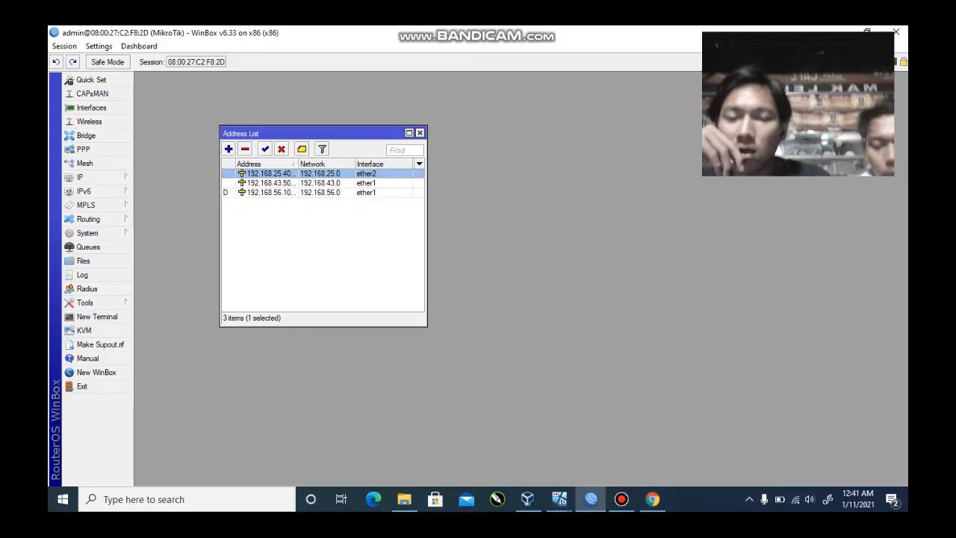
Step: Review and apply the ether2 address entry and close the address list
double_click(272, 173)
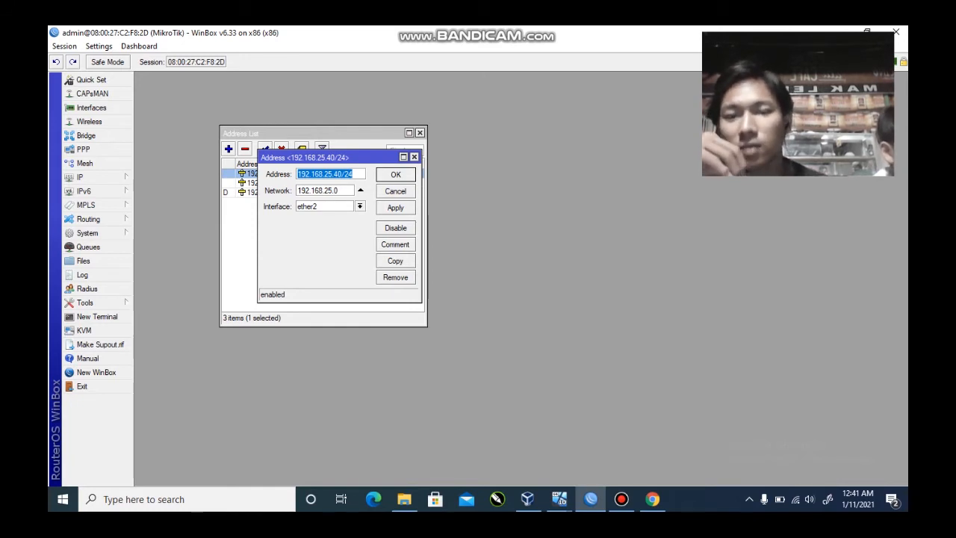
click(395, 207)
click(395, 174)
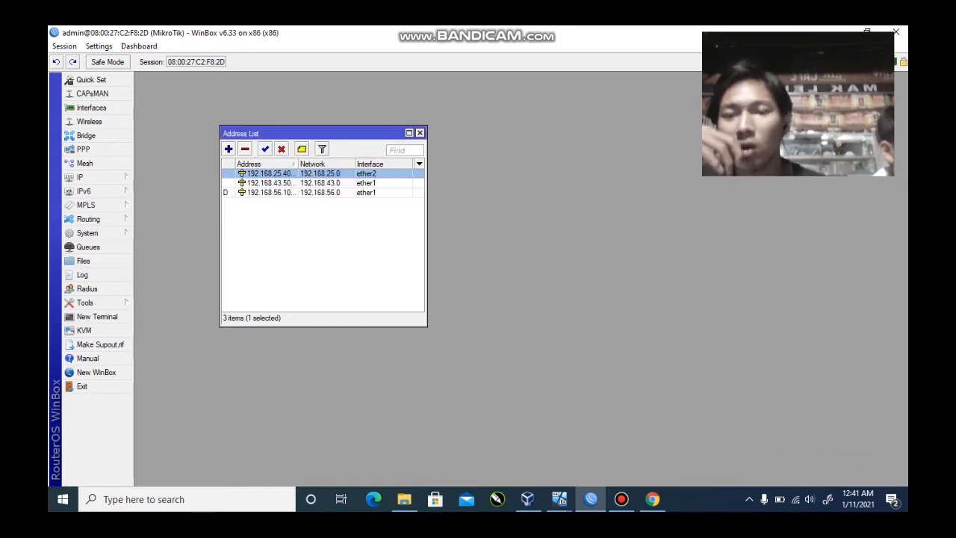
click(420, 132)
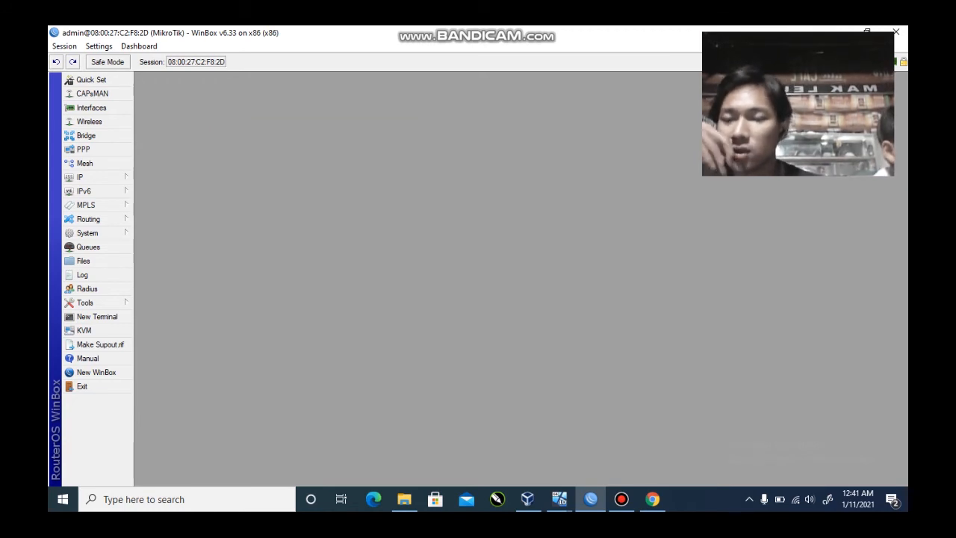
Step: Open the router's DNS settings, briefly add and remove an extra server entry, and apply the settings
click(94, 177)
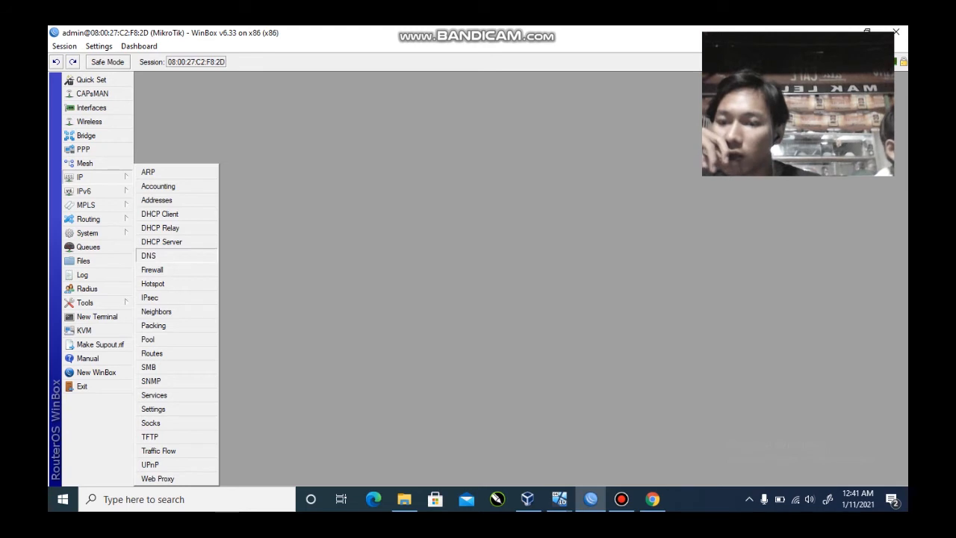
click(153, 255)
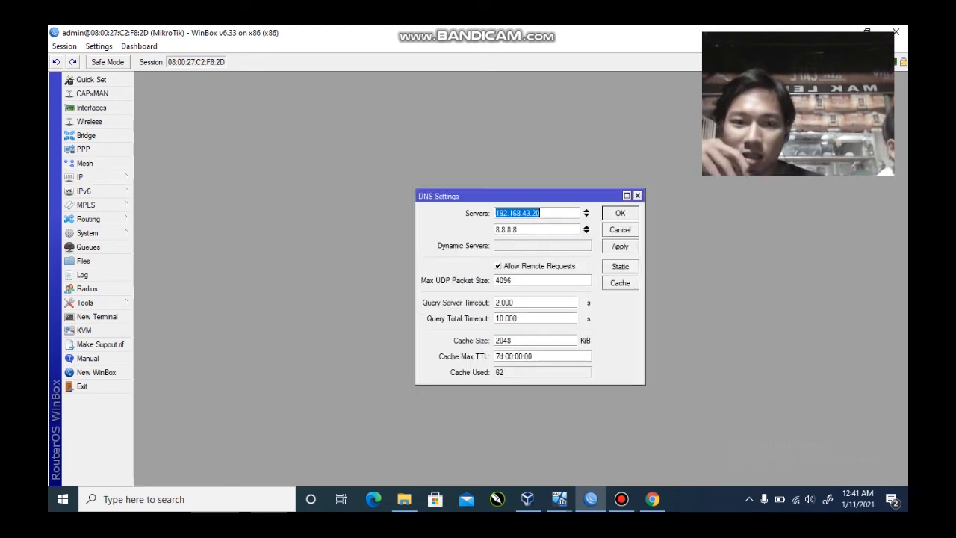
drag(485, 196, 449, 166)
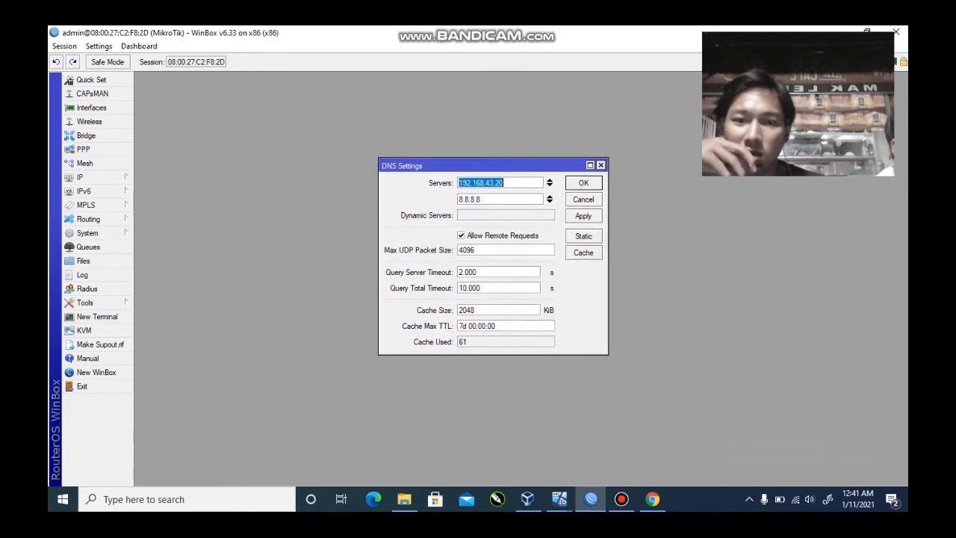
click(550, 202)
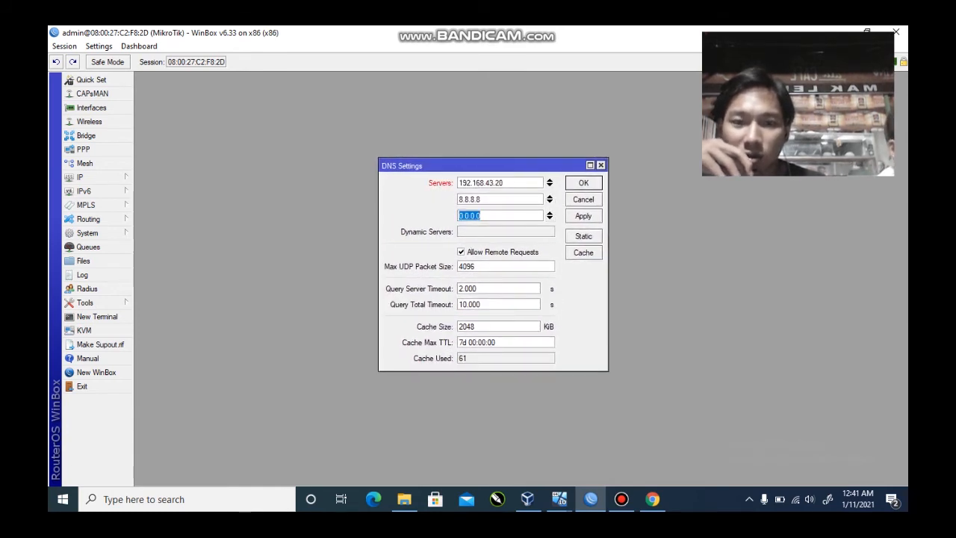
click(550, 213)
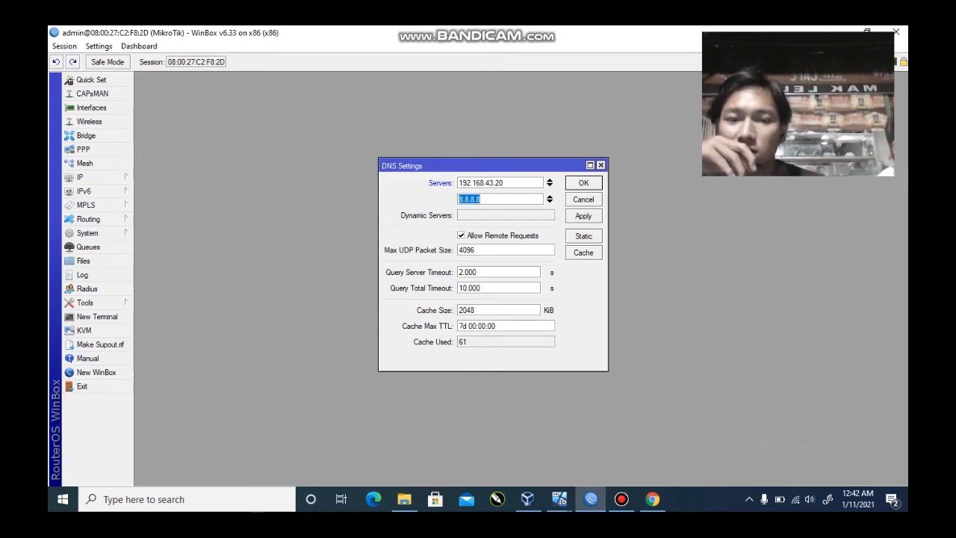
click(583, 216)
click(584, 183)
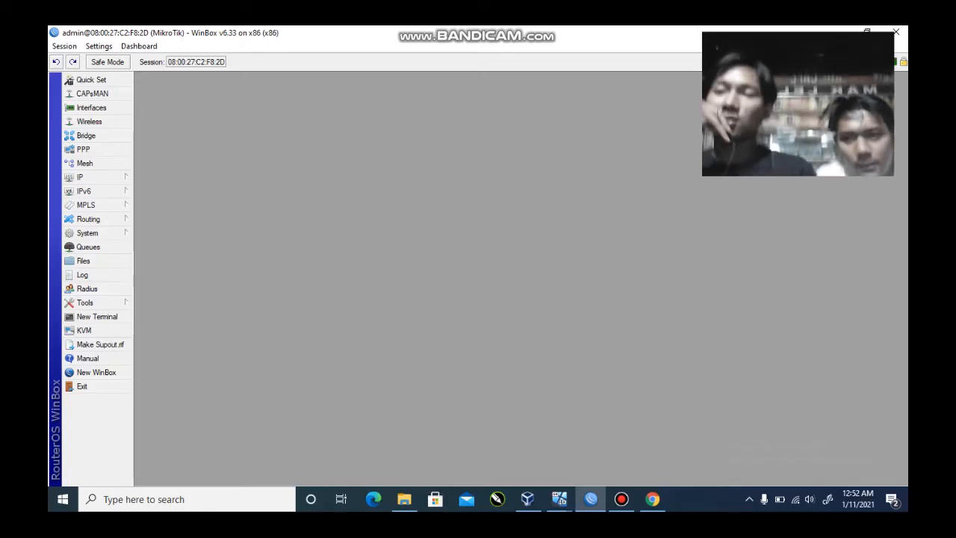
Step: Review the router's DHCP server setup on ether2, including the dhcp1 entry's properties, and close the DHCP server list
click(81, 177)
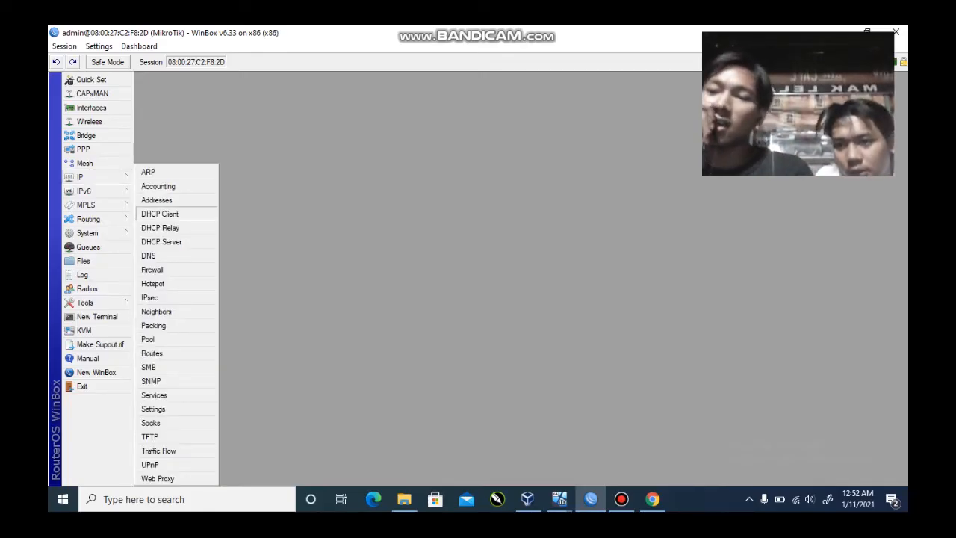
click(161, 241)
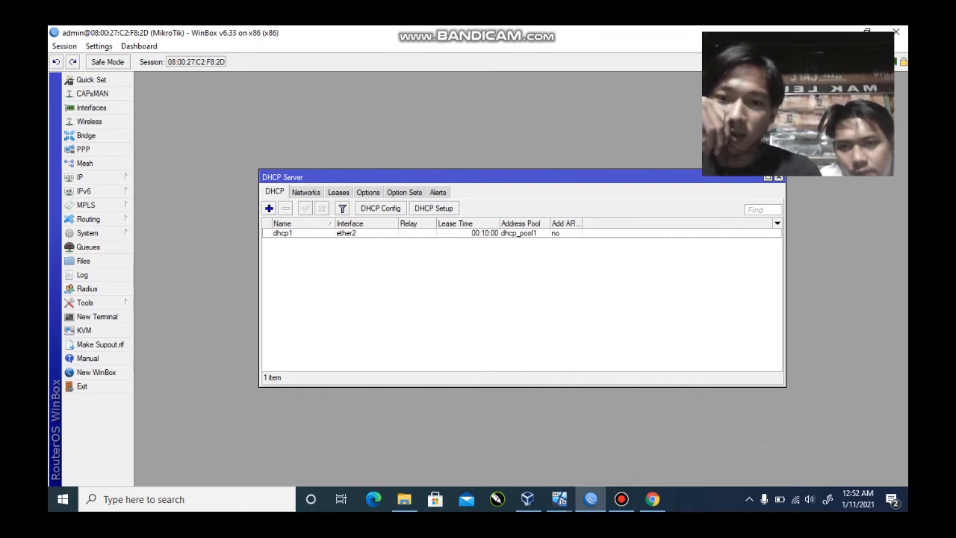
click(433, 208)
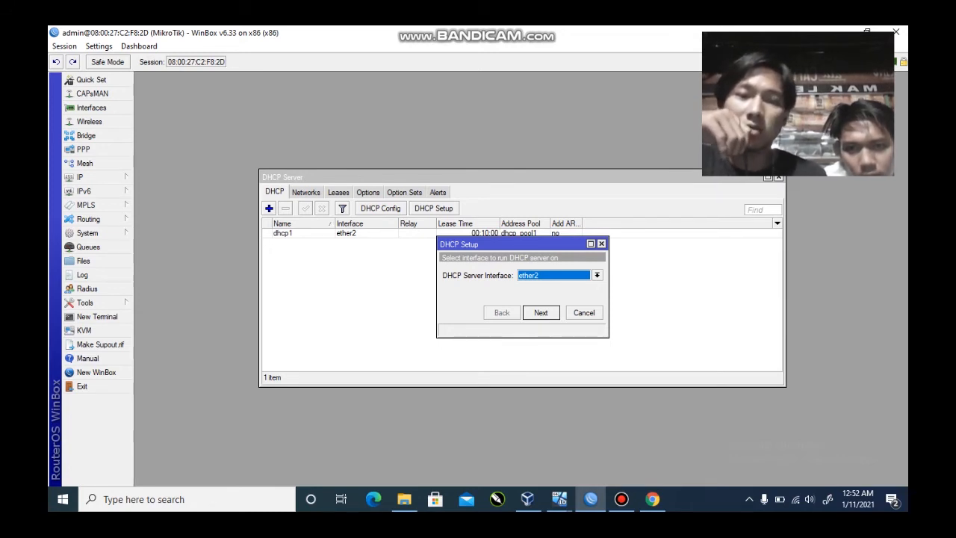
click(601, 243)
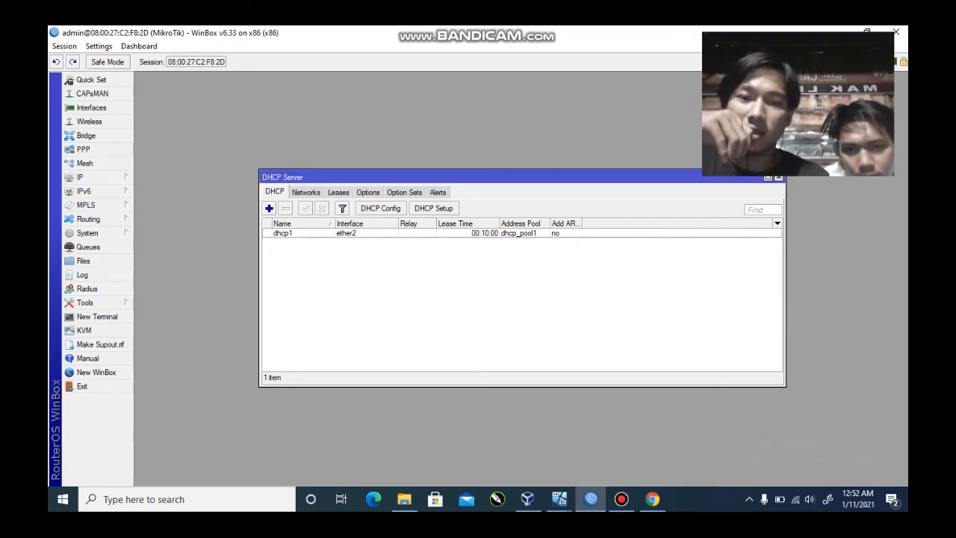
double_click(515, 233)
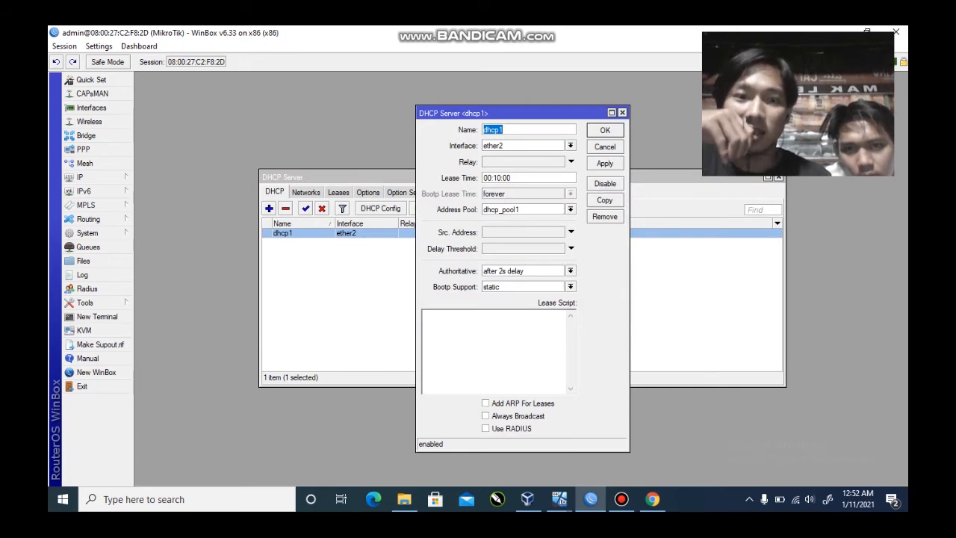
click(623, 113)
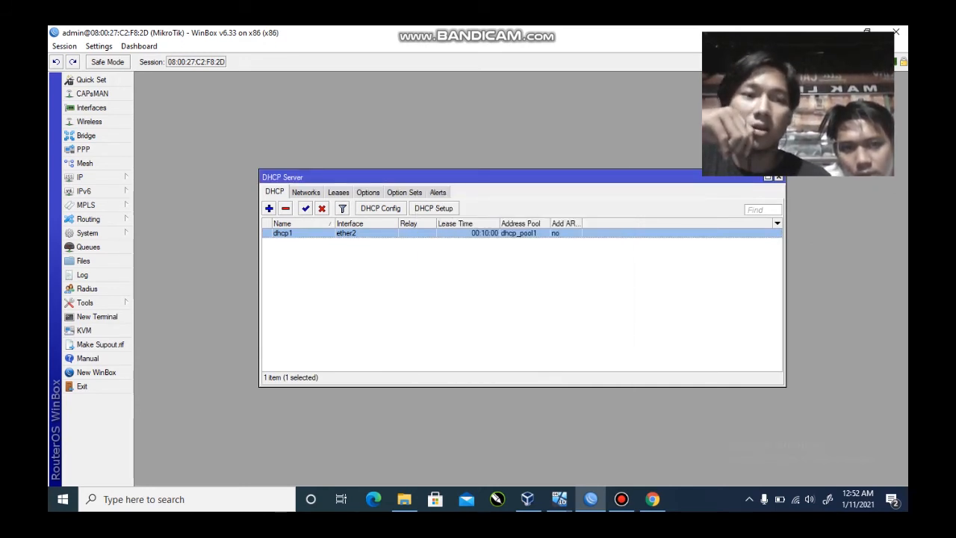
click(779, 177)
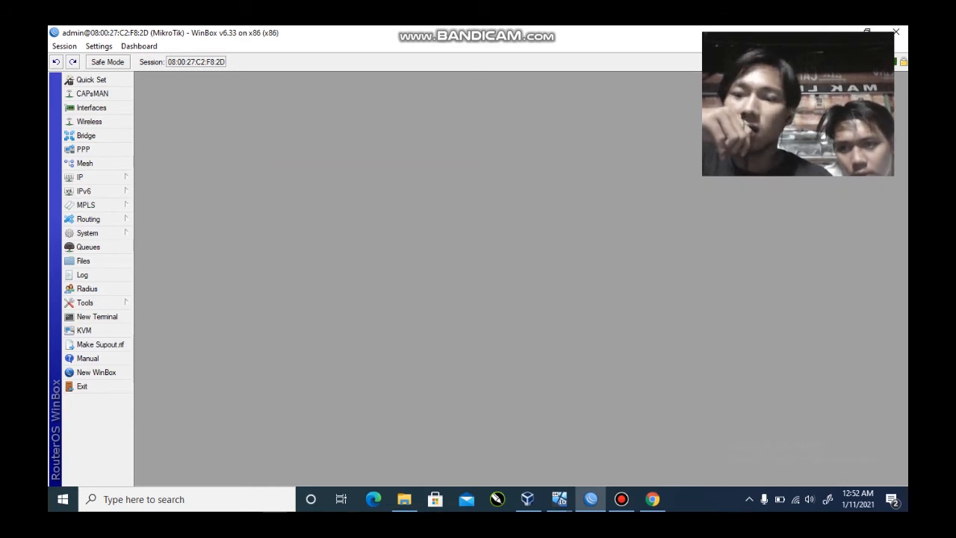
Step: Examine the details of the router's 192.168.25.0/24, 192.168.43.0/24 and 192.168.56.0/24 routes, and close the route list
click(80, 177)
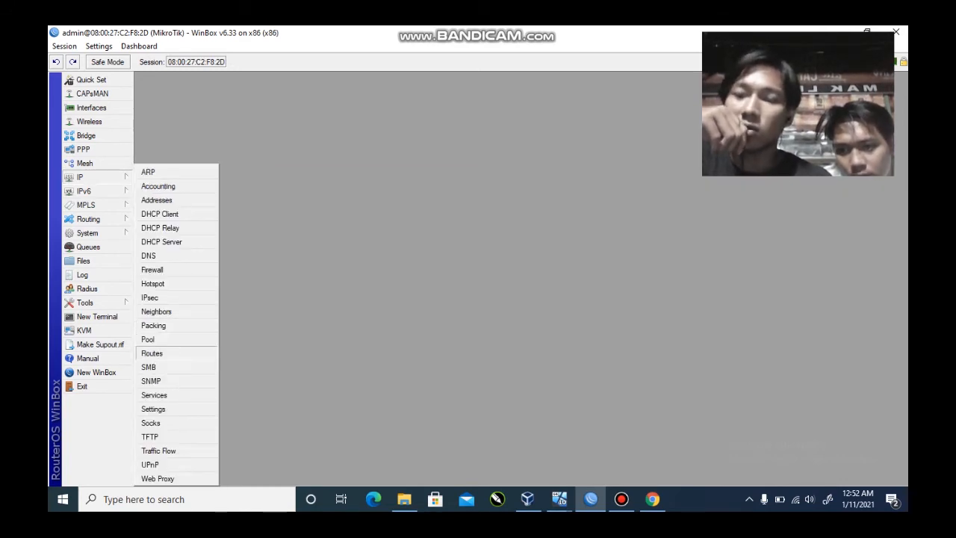
click(152, 353)
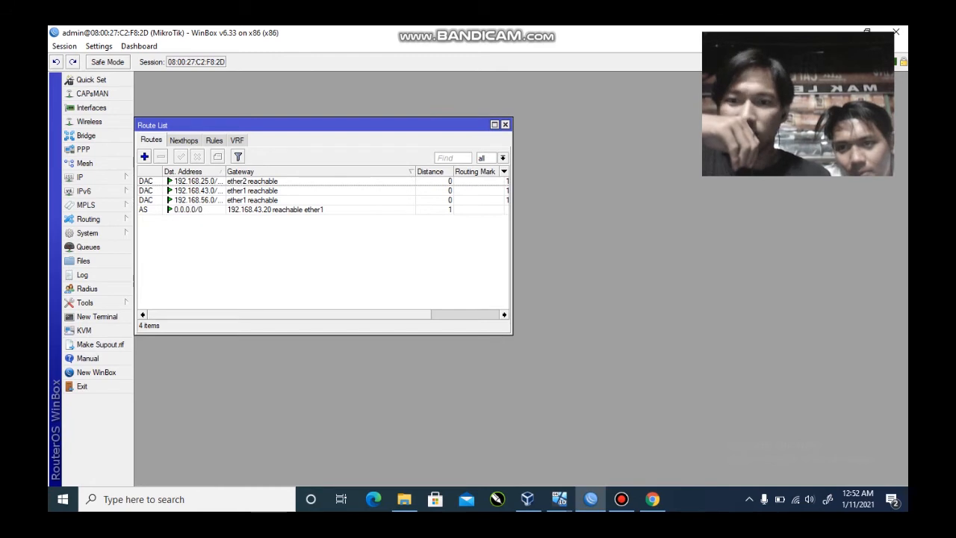
double_click(252, 181)
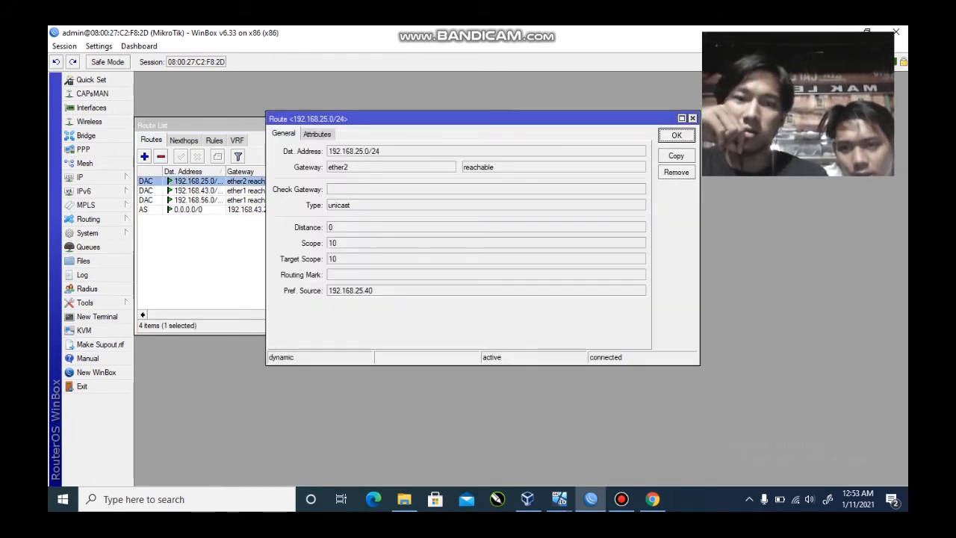
key(Escape)
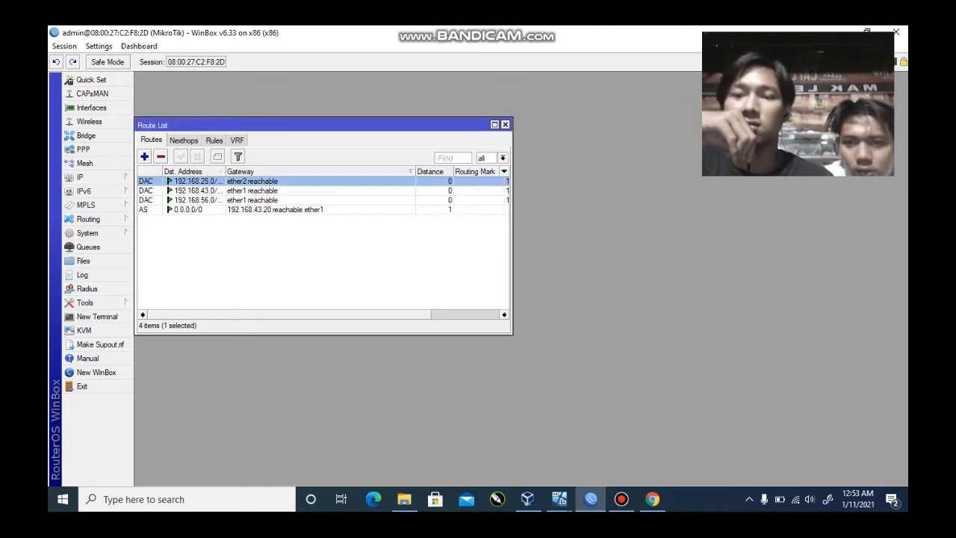
double_click(198, 191)
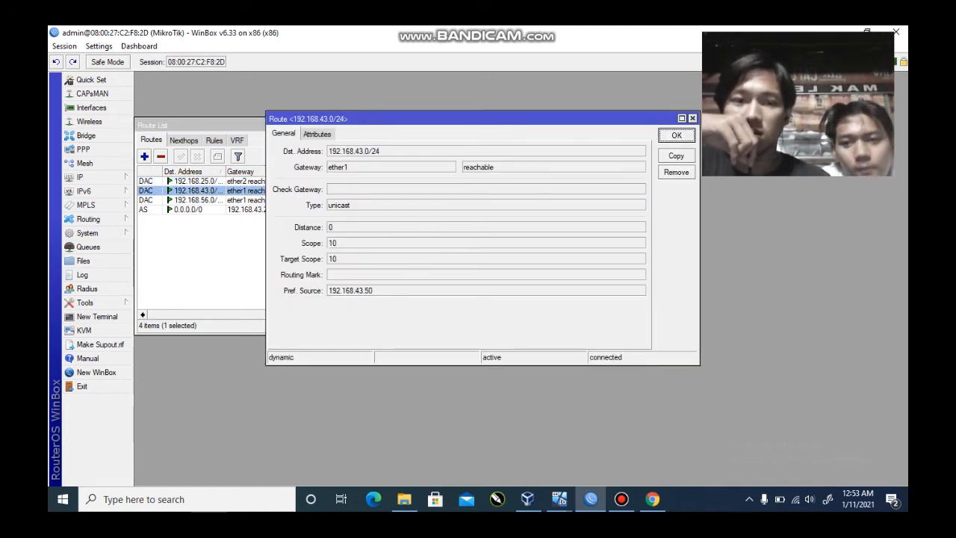
key(Escape)
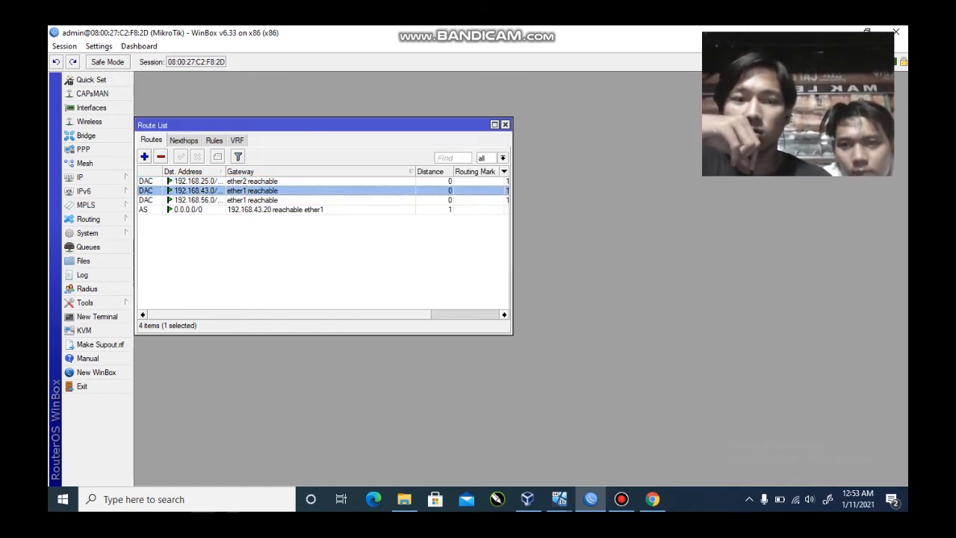
double_click(198, 201)
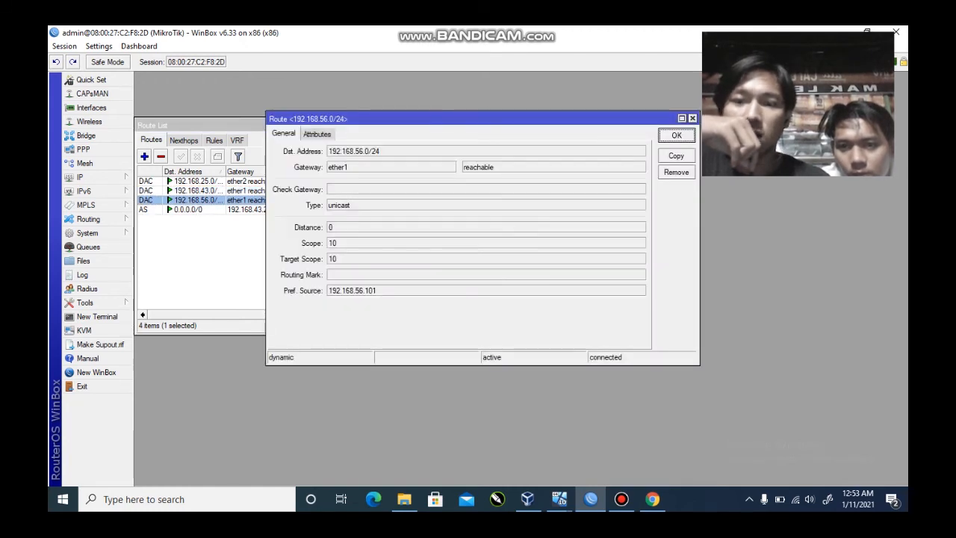
key(Escape)
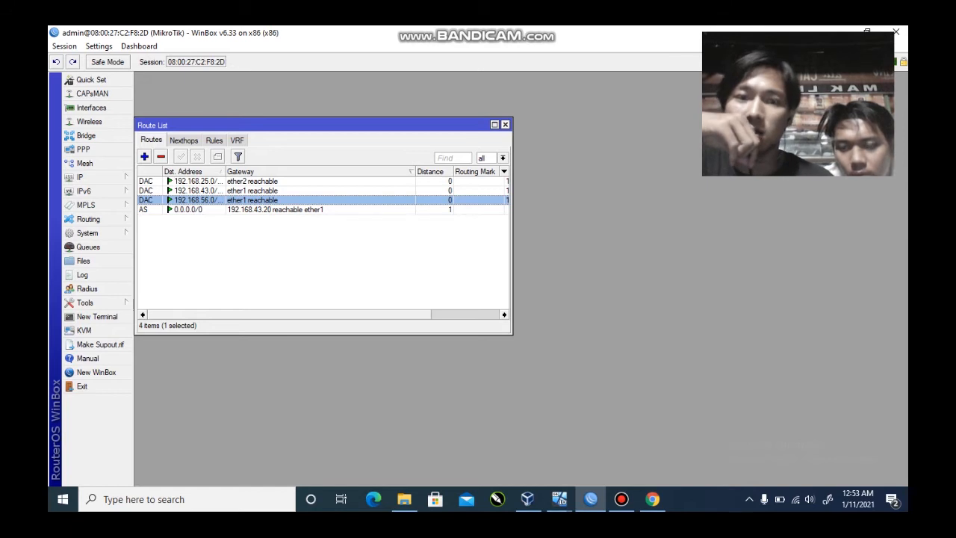
click(506, 125)
Step: In the router's firewall, review the gmail Layer7 protocol's regular expression and apply the entry
click(82, 177)
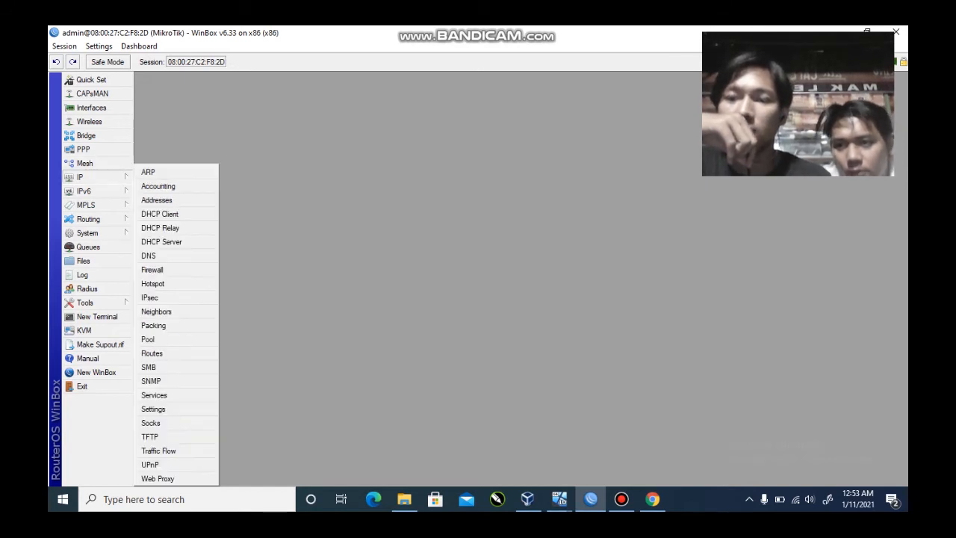
click(152, 270)
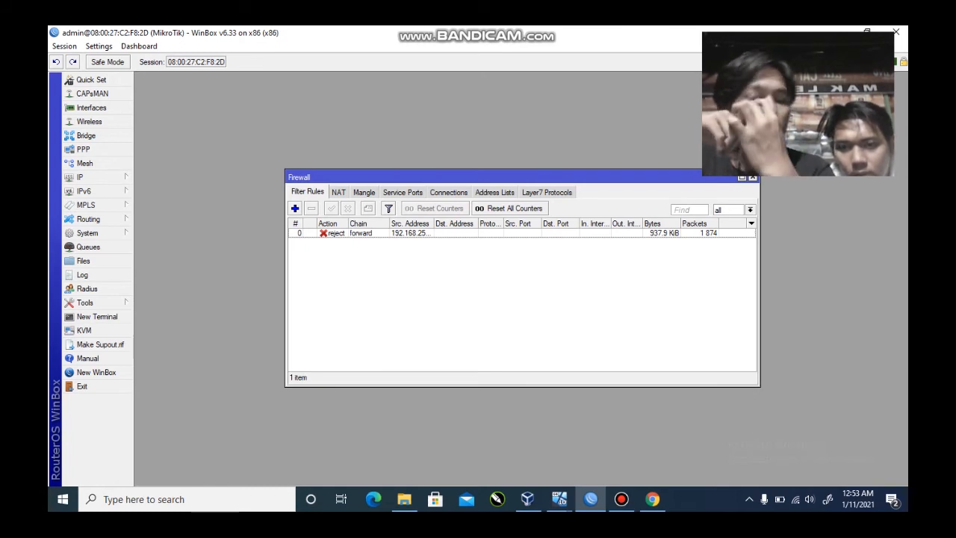
click(547, 192)
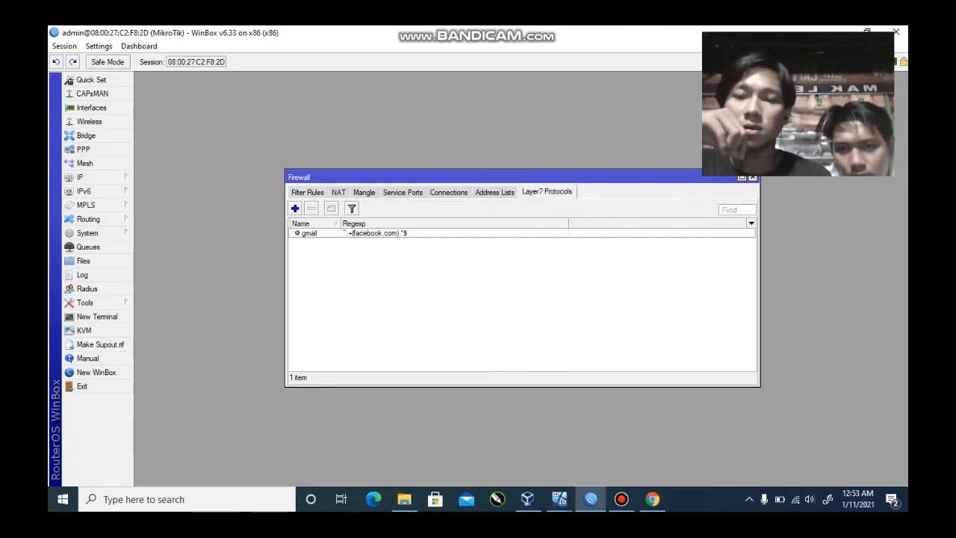
click(294, 209)
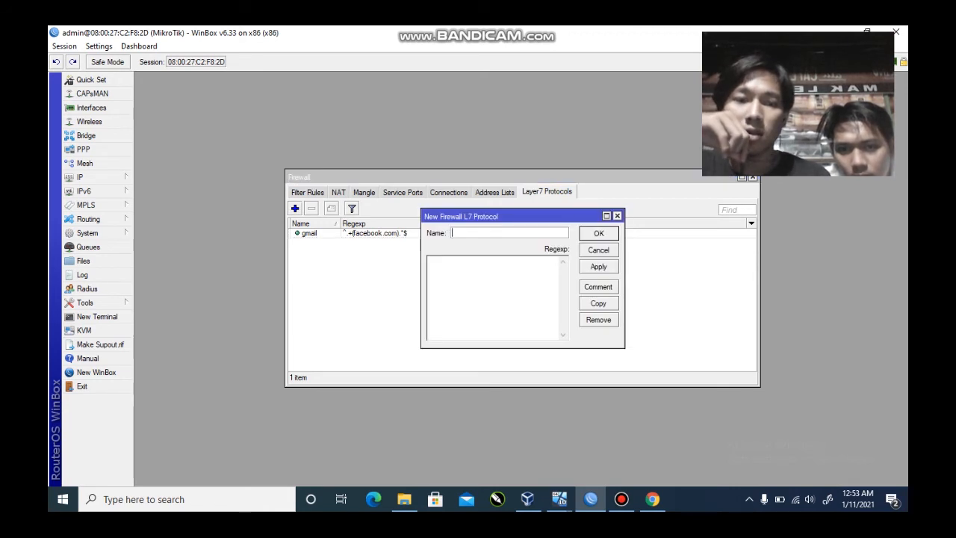
click(617, 215)
double_click(373, 233)
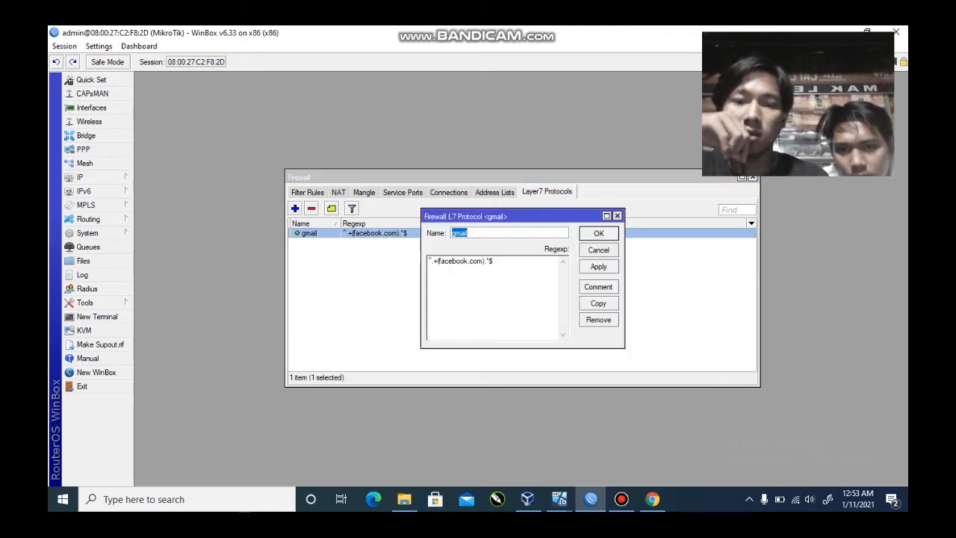
click(598, 267)
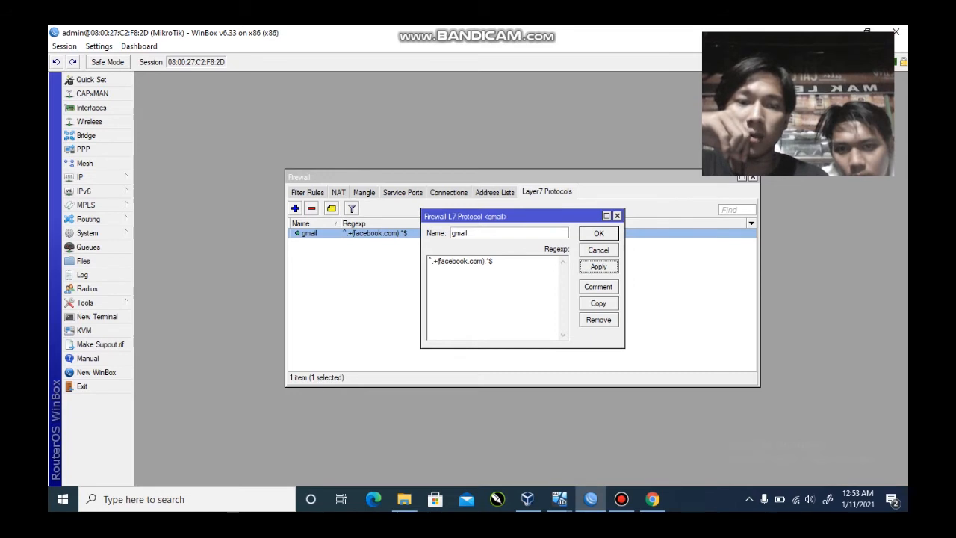
click(598, 233)
Step: Review the general and action settings of the firewall filter rule for source 192.168.25.0/24 and apply the rule
click(307, 192)
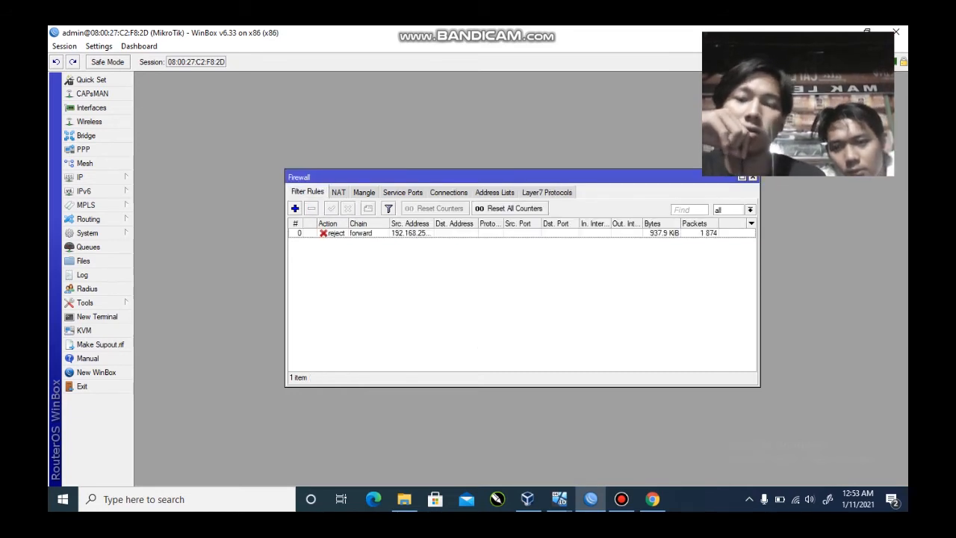
click(411, 234)
click(448, 299)
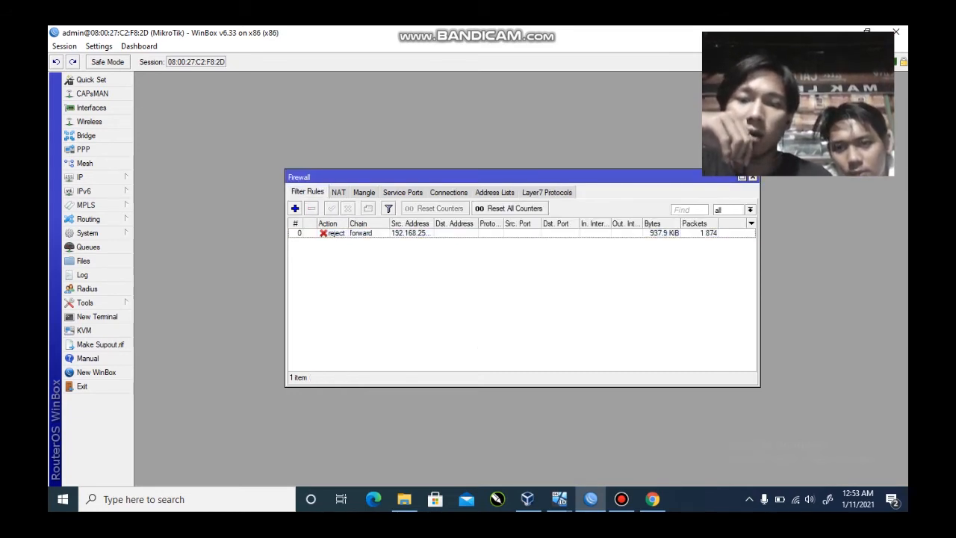
double_click(411, 233)
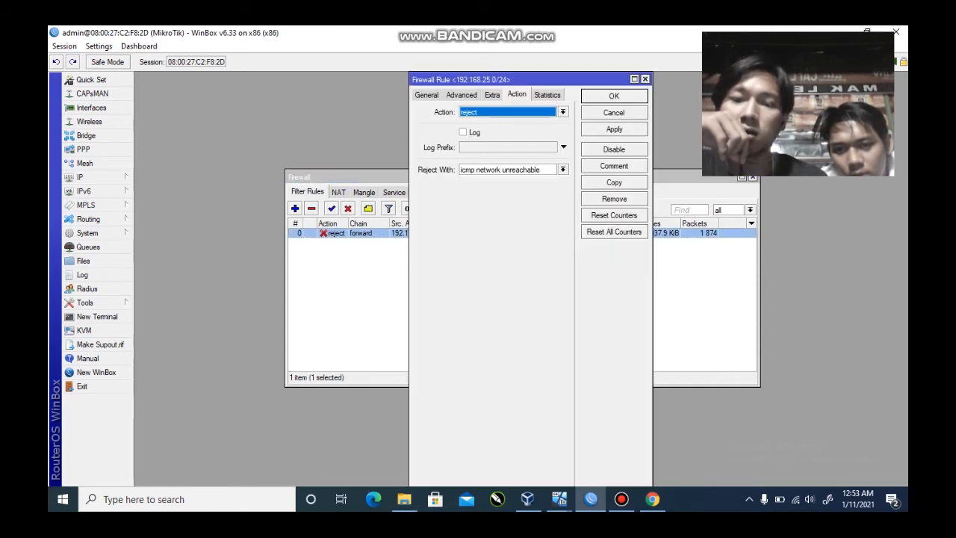
click(426, 94)
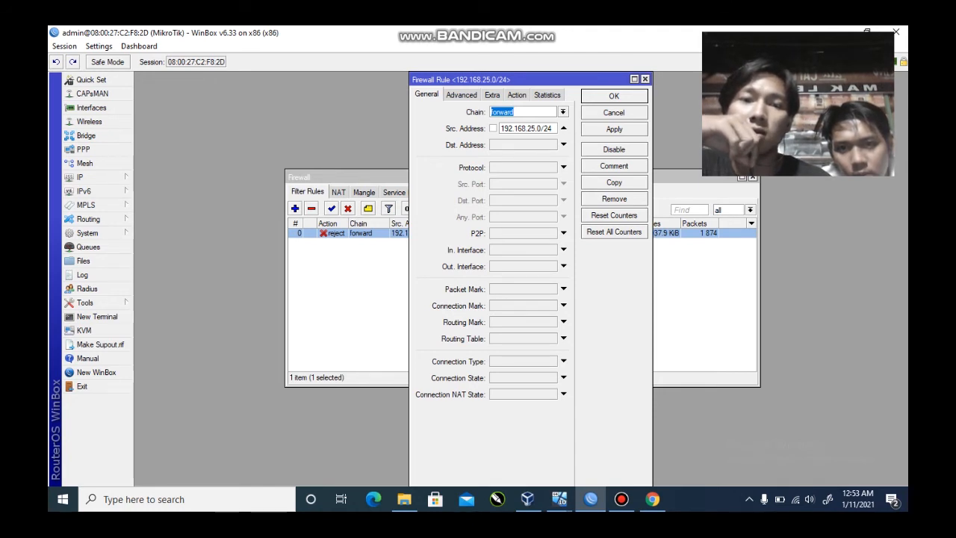
click(517, 95)
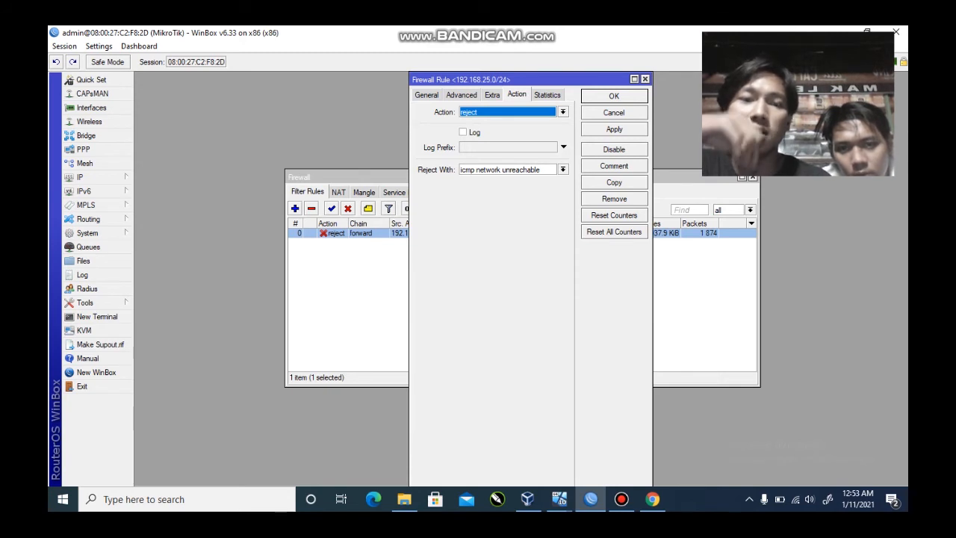
click(614, 129)
click(614, 95)
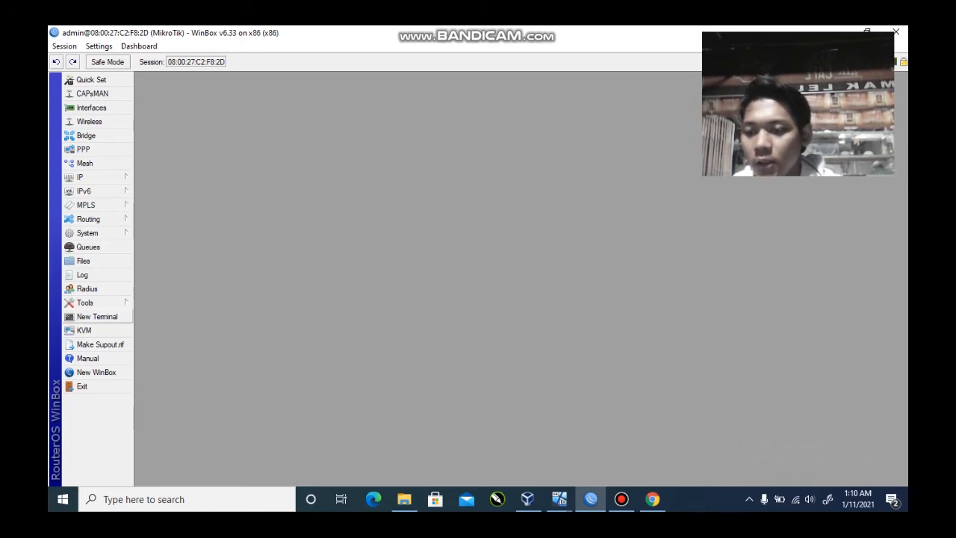
Step: Open a router terminal session, ping 8.8.8.8 to test internet connectivity, and stop the ping
click(97, 317)
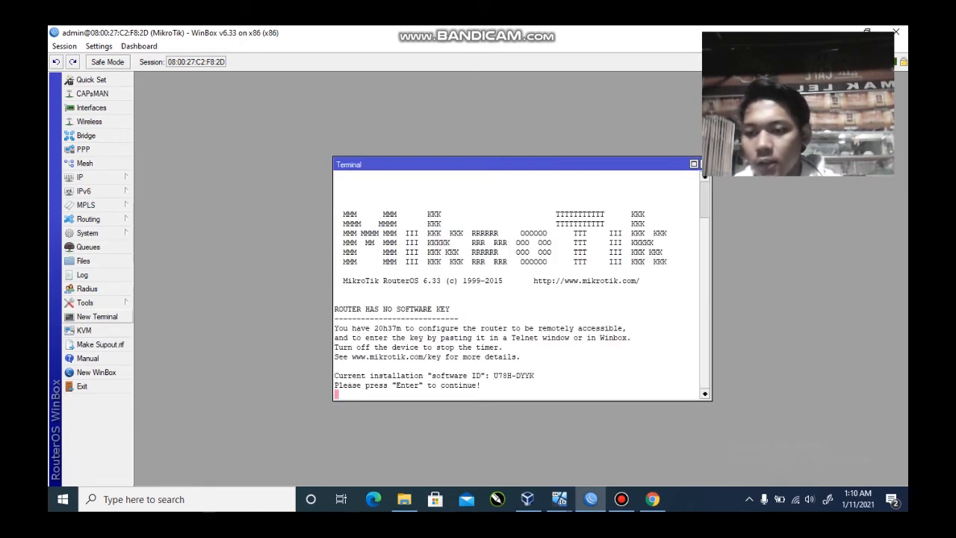
key(Return)
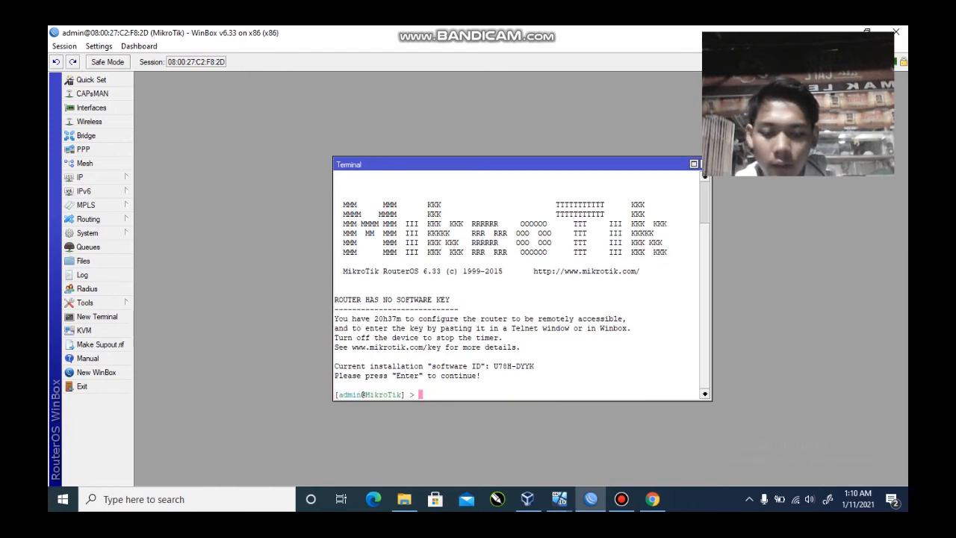
text(pi)
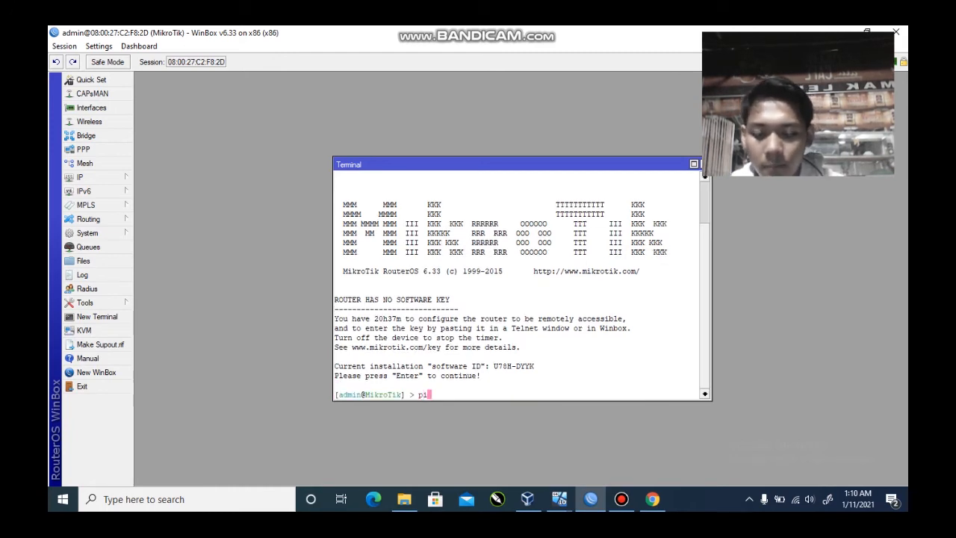
text(ng 8)
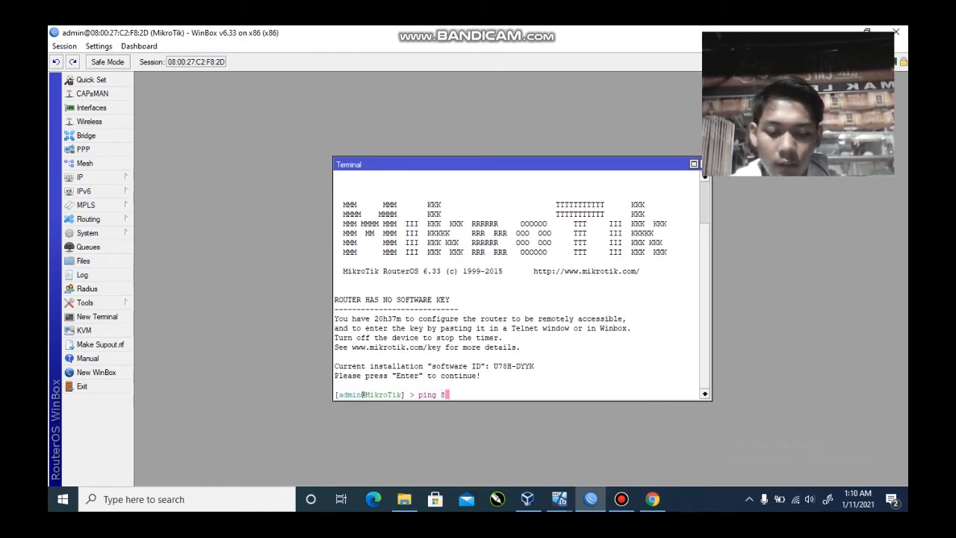
text(.8.8)
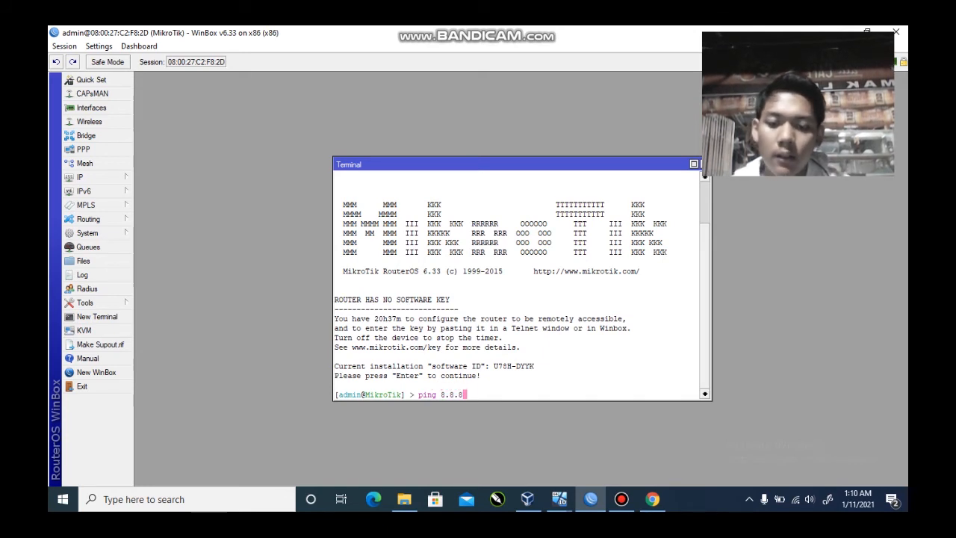
text(.8)
key(Return)
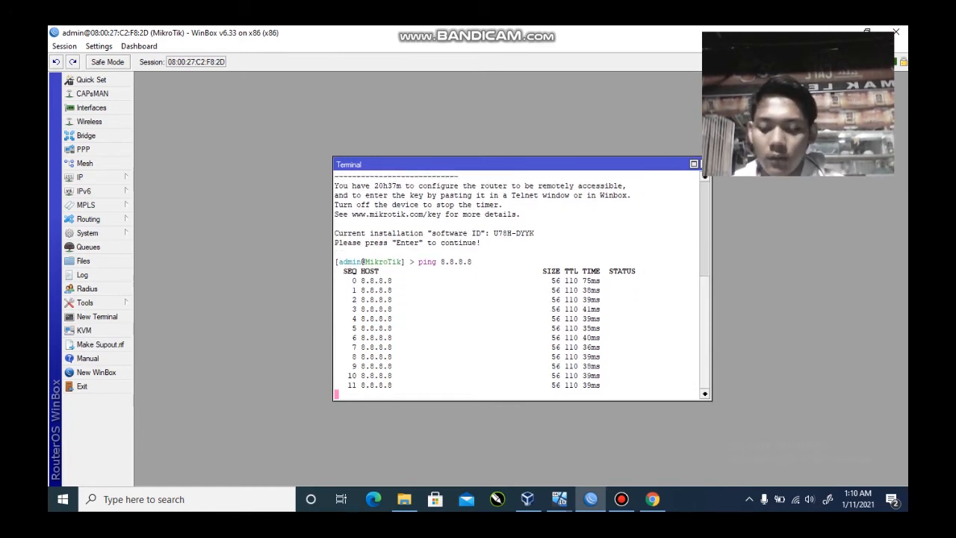
key(ctrl+c)
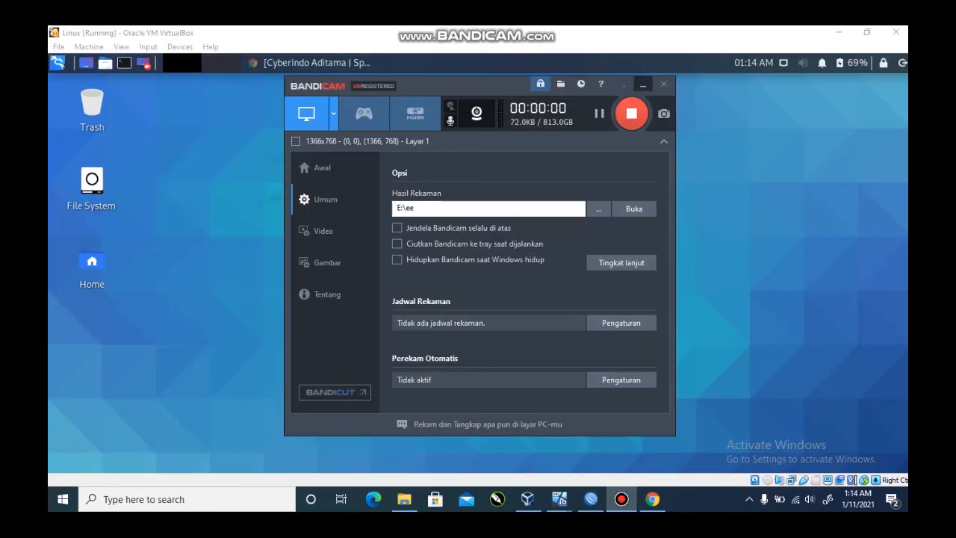
Step: In the Linux virtual machine, run the speed test on speedtest.cbn.id against the CBN Jakarta server and minimise the browser
click(643, 84)
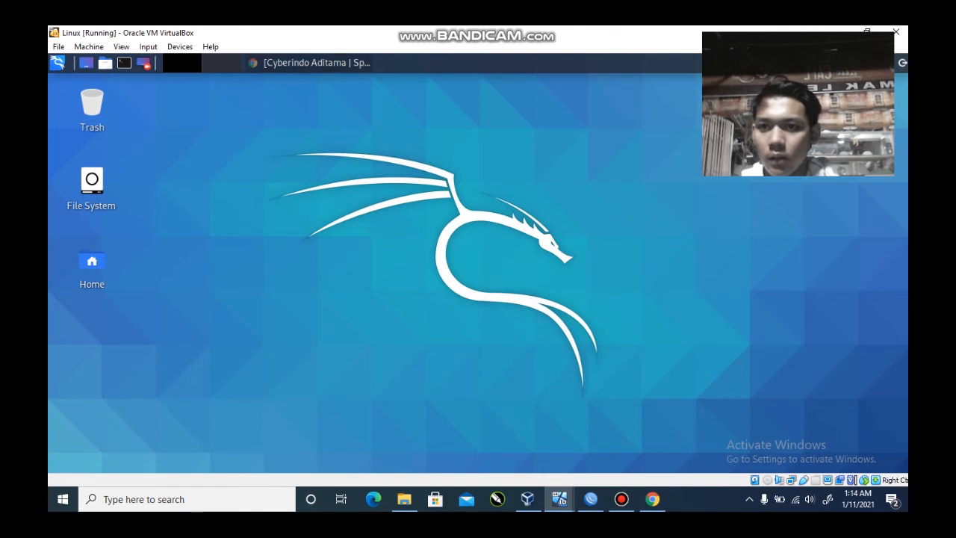
click(309, 63)
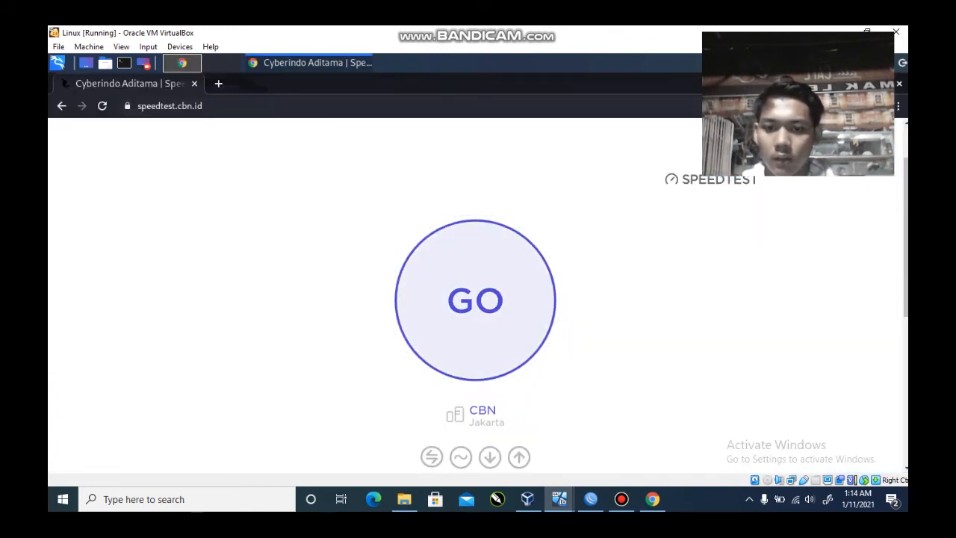
click(476, 300)
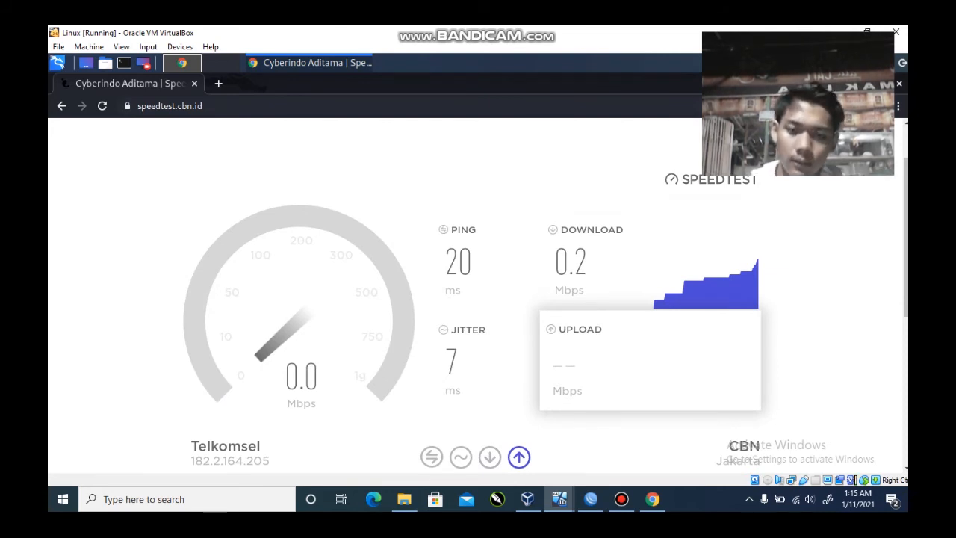
drag(587, 291, 555, 262)
click(570, 269)
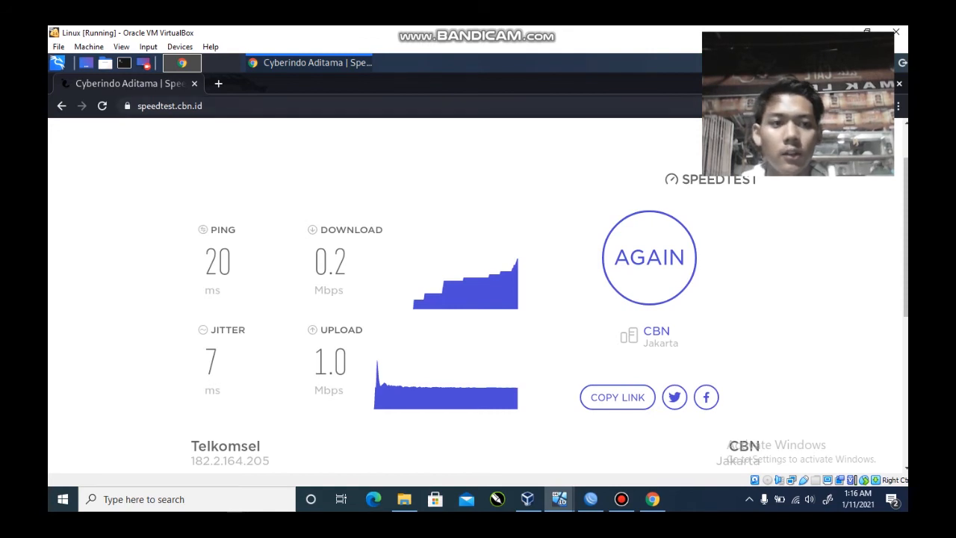
click(858, 83)
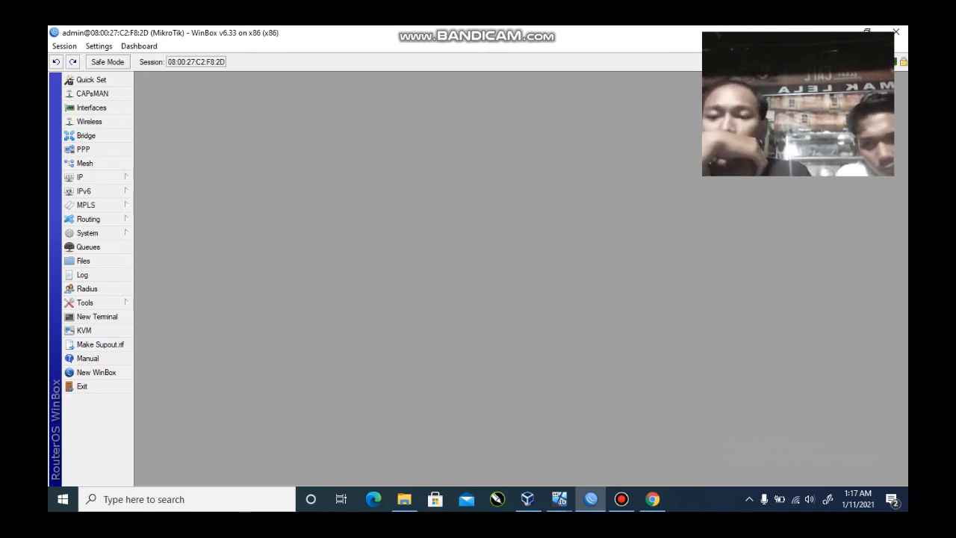
Step: Switch to WinBox, reopen the firewall's Layer7 protocols, review the gmail entry's facebook.com expression, and apply and close the entry
click(90, 177)
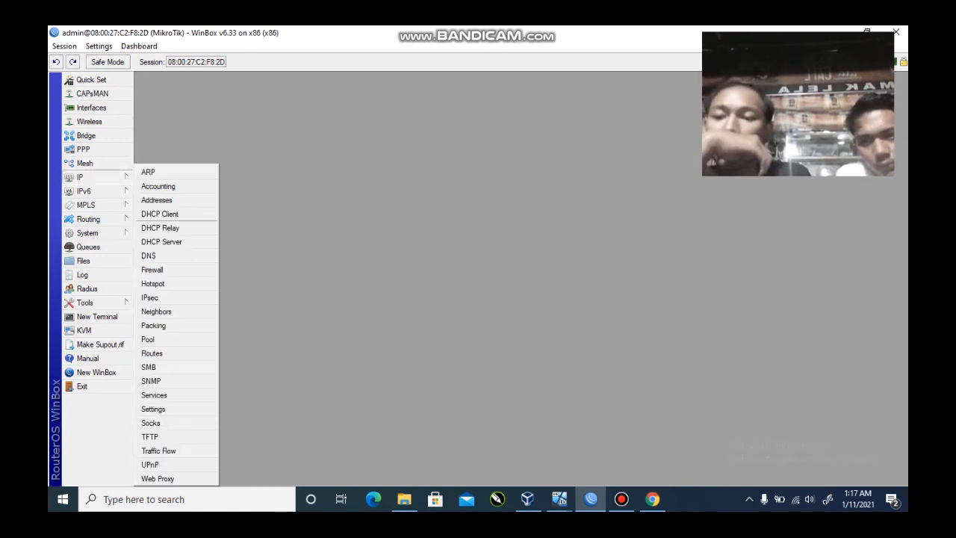
click(152, 270)
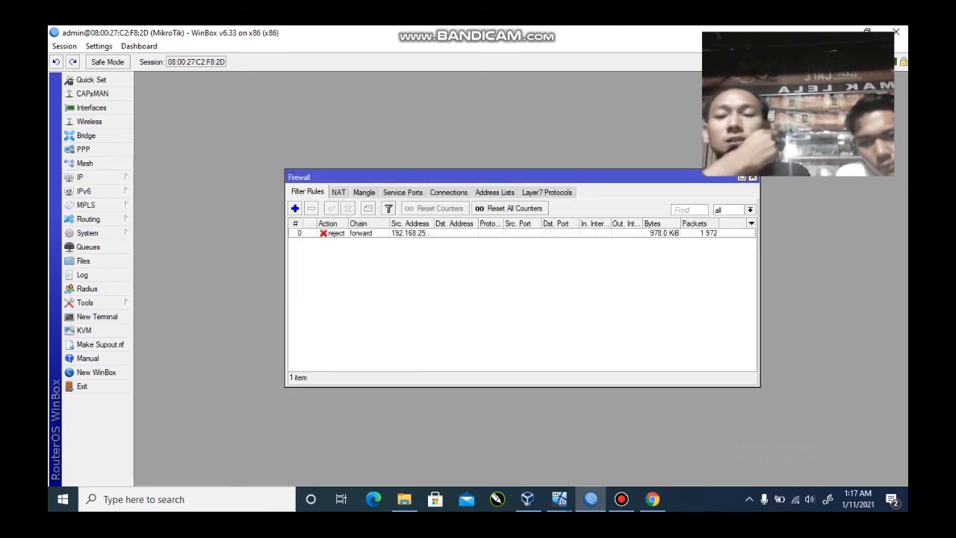
click(547, 192)
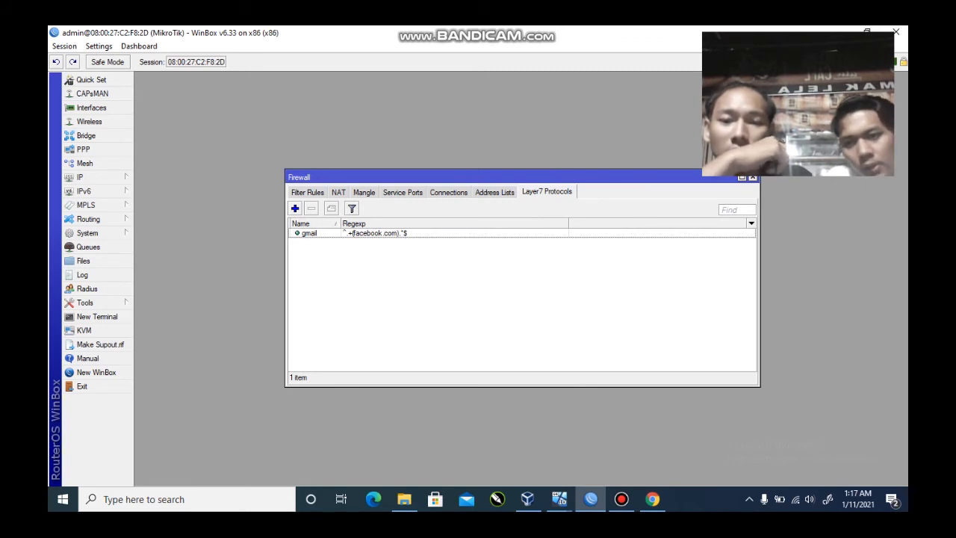
click(373, 233)
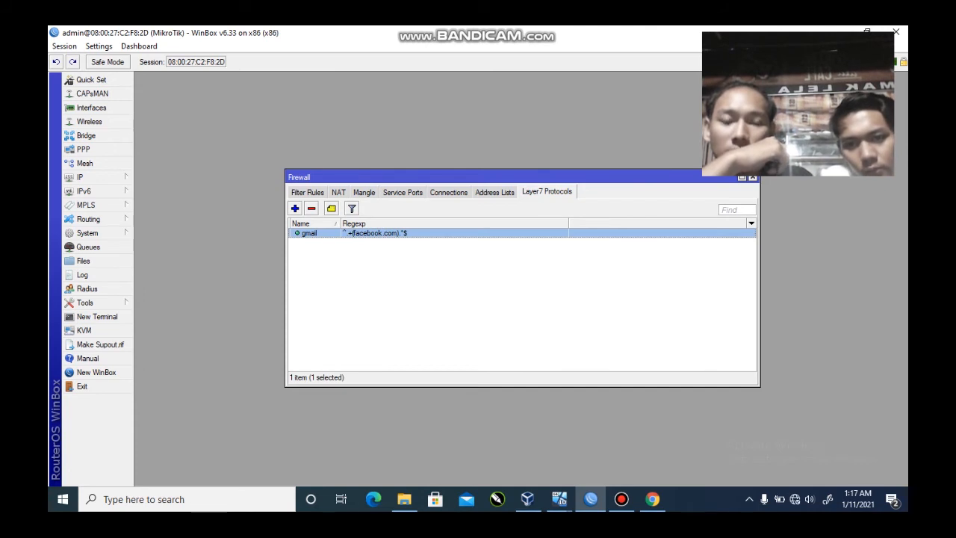
drag(427, 255, 568, 340)
double_click(373, 234)
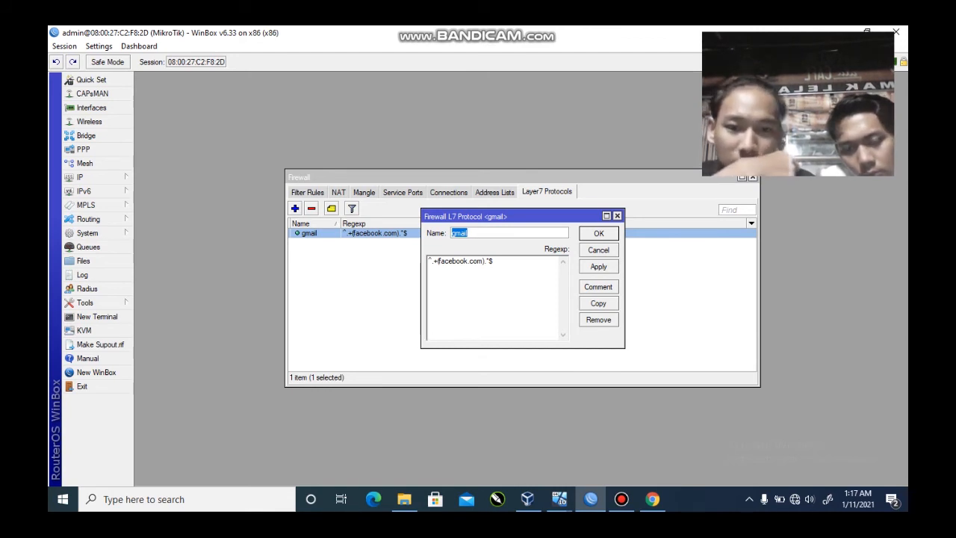
click(598, 266)
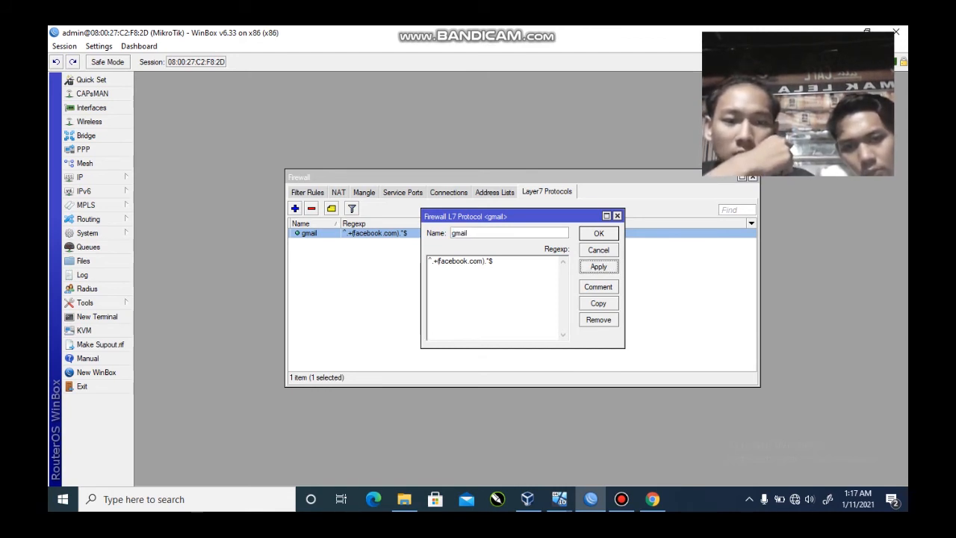
click(599, 234)
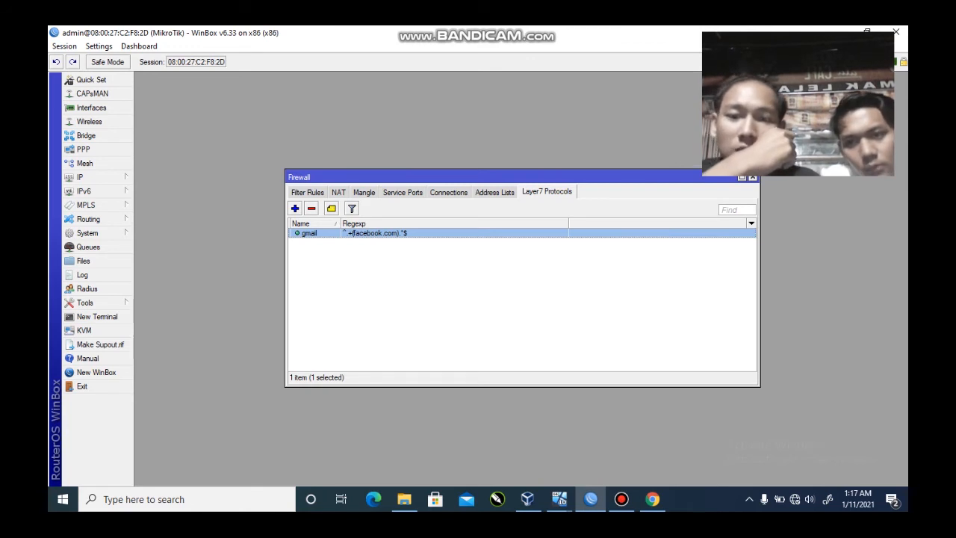
Step: Check the general and action settings of the 192.168.25.0/24 forward filter rule, then apply and close it
click(307, 192)
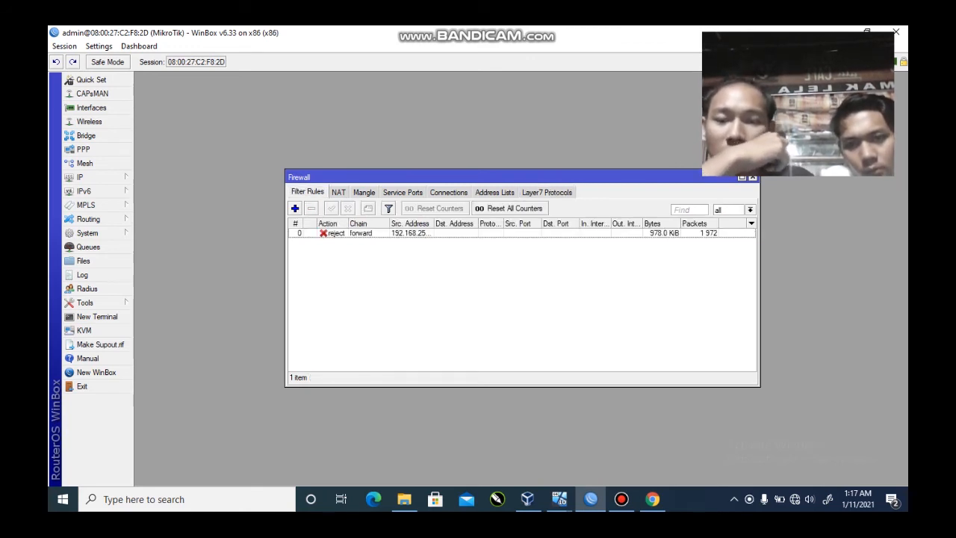
double_click(411, 233)
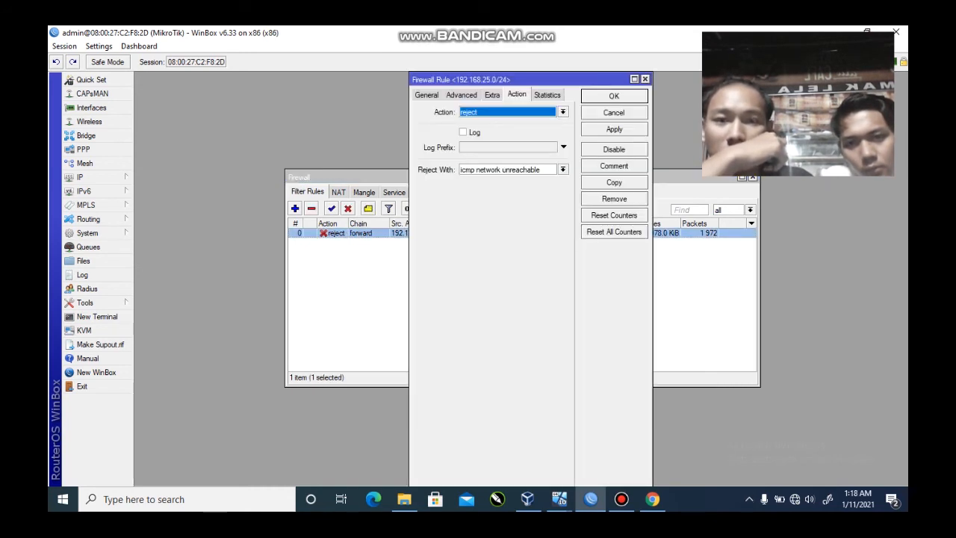
click(427, 94)
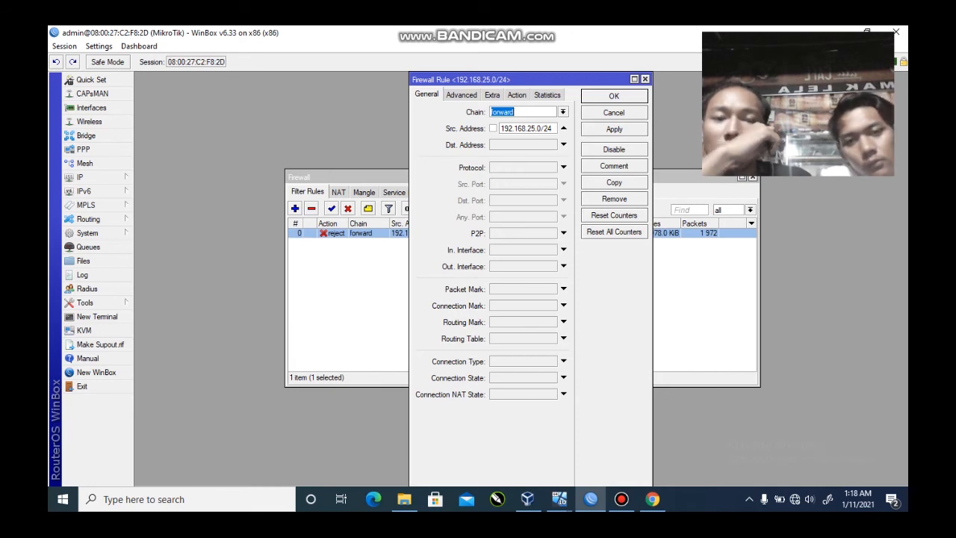
click(517, 94)
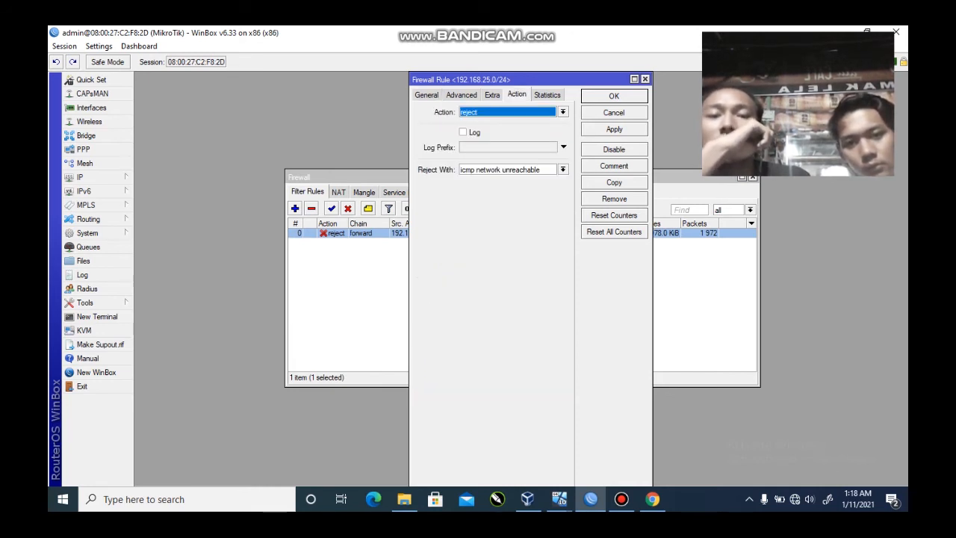
click(614, 129)
click(614, 95)
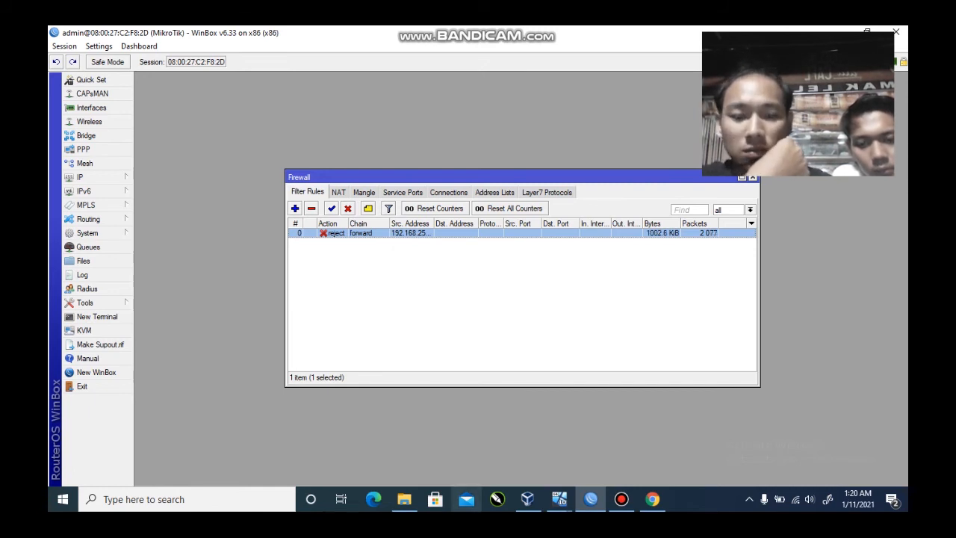
Step: Switch to the Linux virtual machine, launch Firefox ESR and go to facebook.com to test the firewall block
click(560, 499)
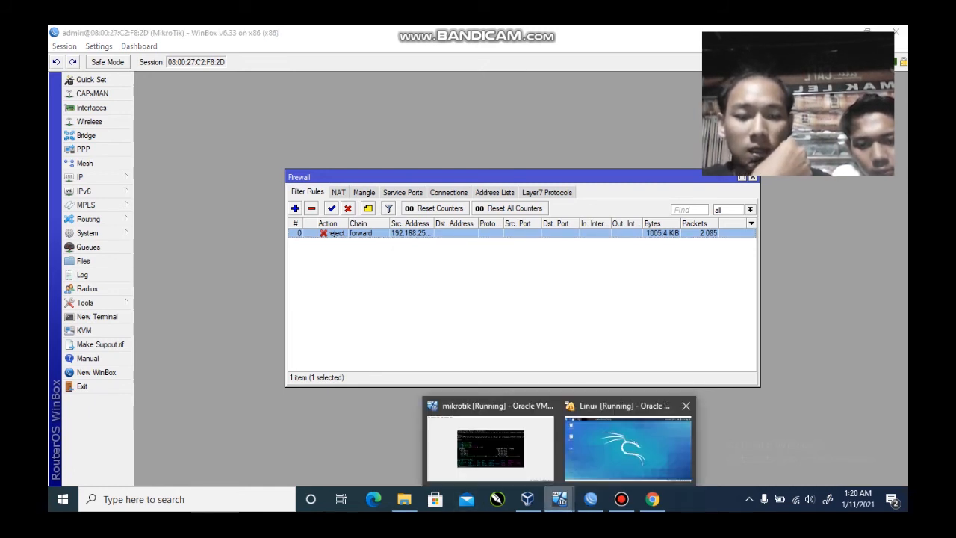
click(628, 446)
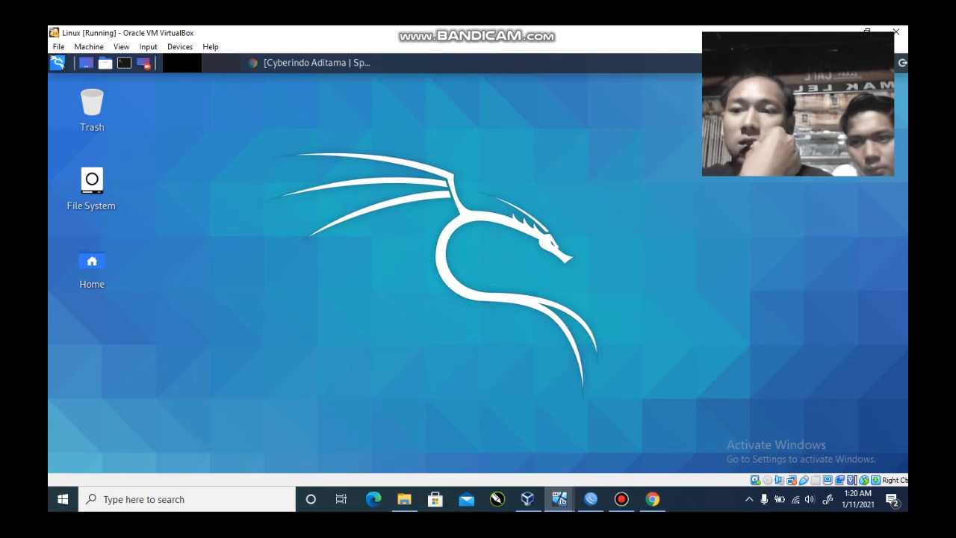
click(59, 64)
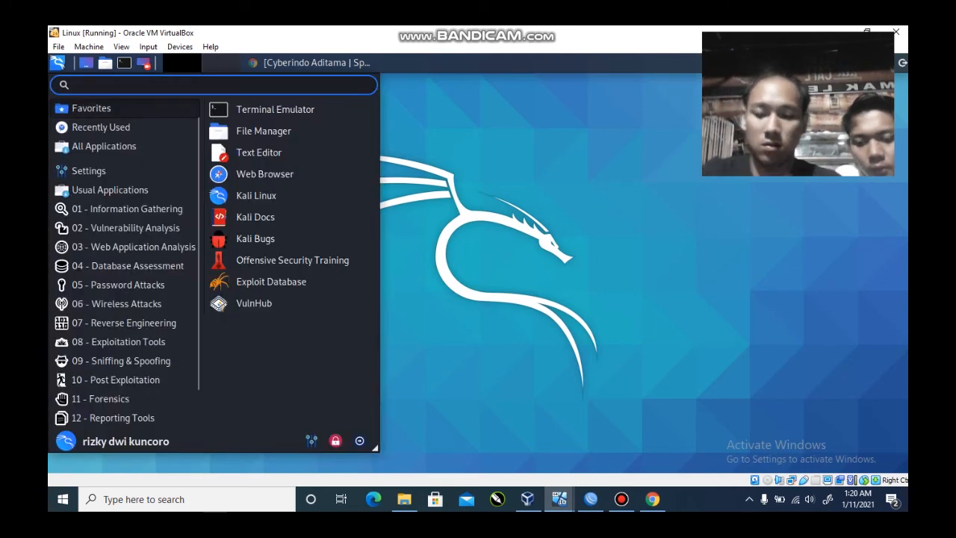
text(fire)
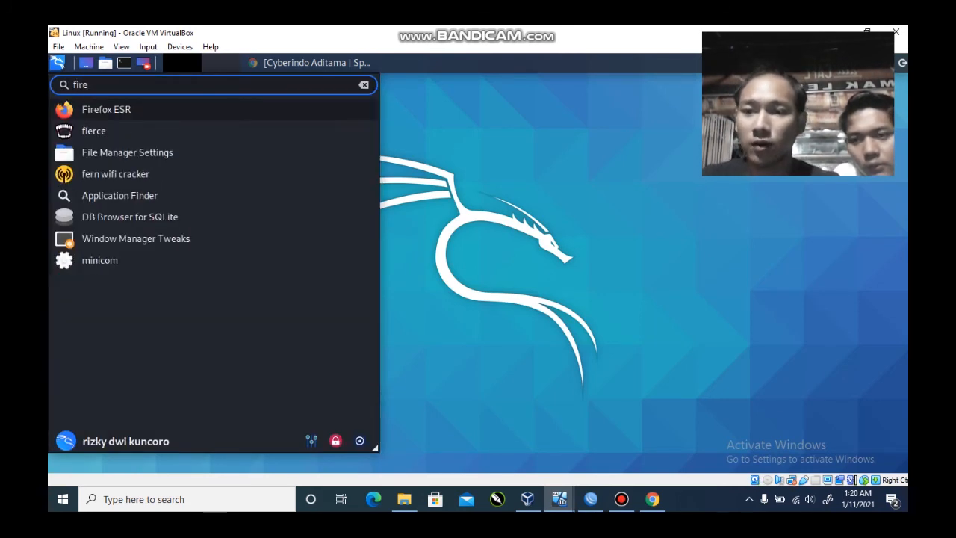
key(Return)
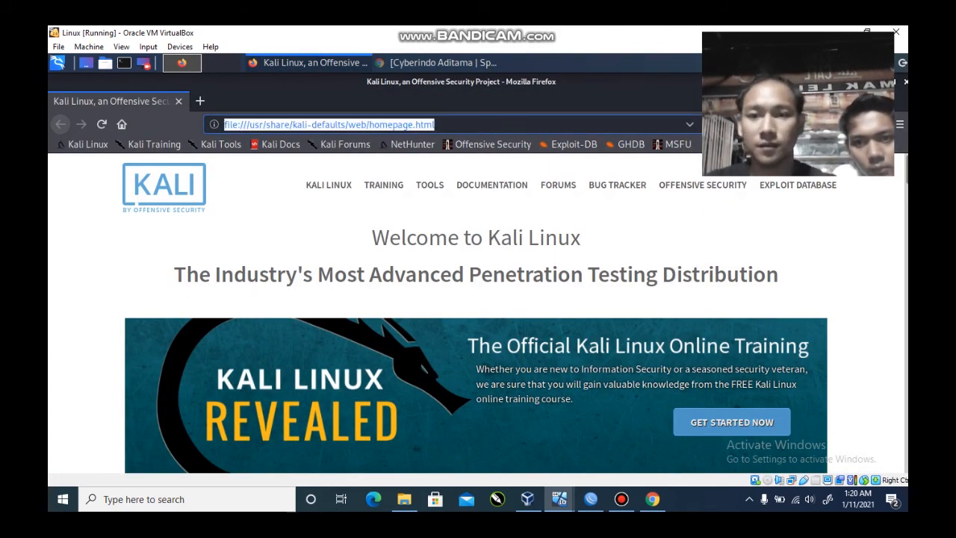
text(faceboo)
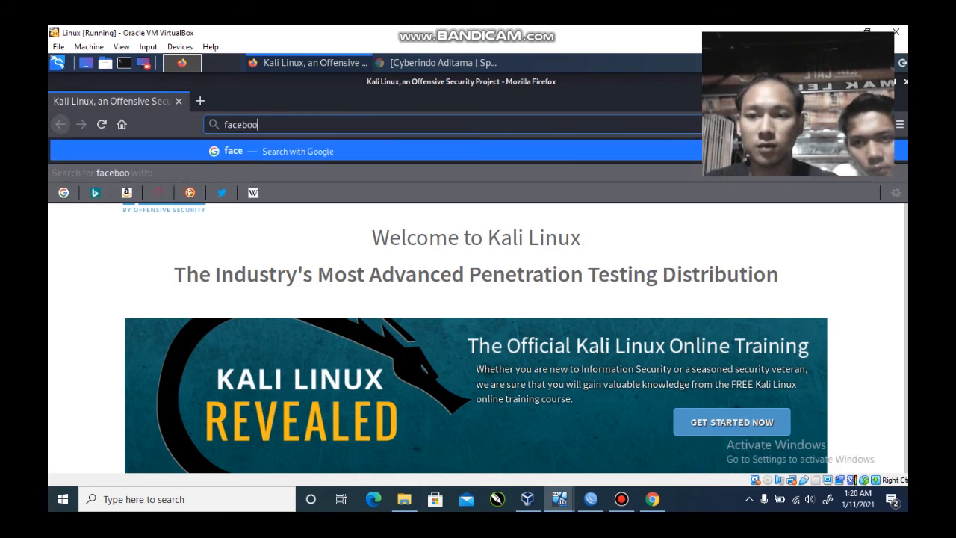
text(k.com)
key(Return)
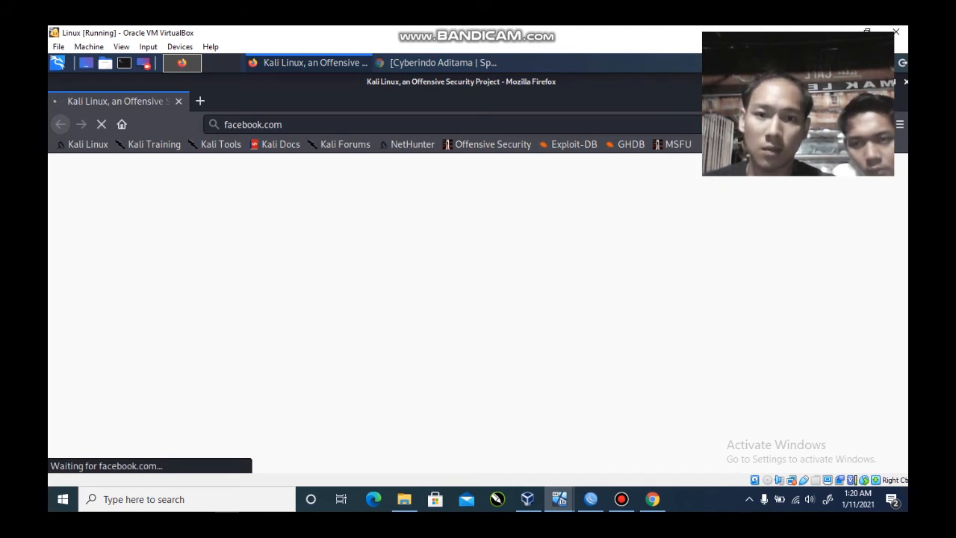
Step: Load google.com in a new browser tab, compare it with the facebook.com tab, and close the Google tab
click(200, 101)
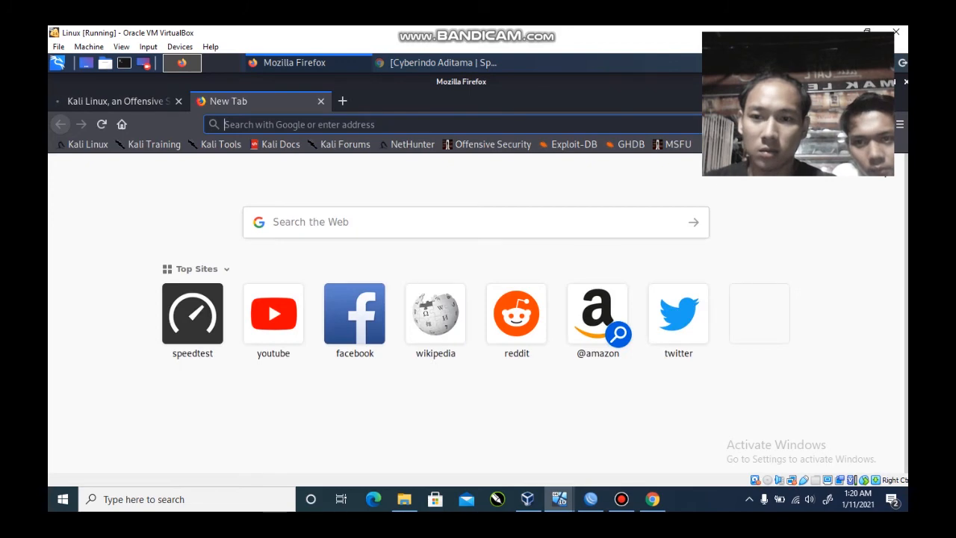
text(google.com/)
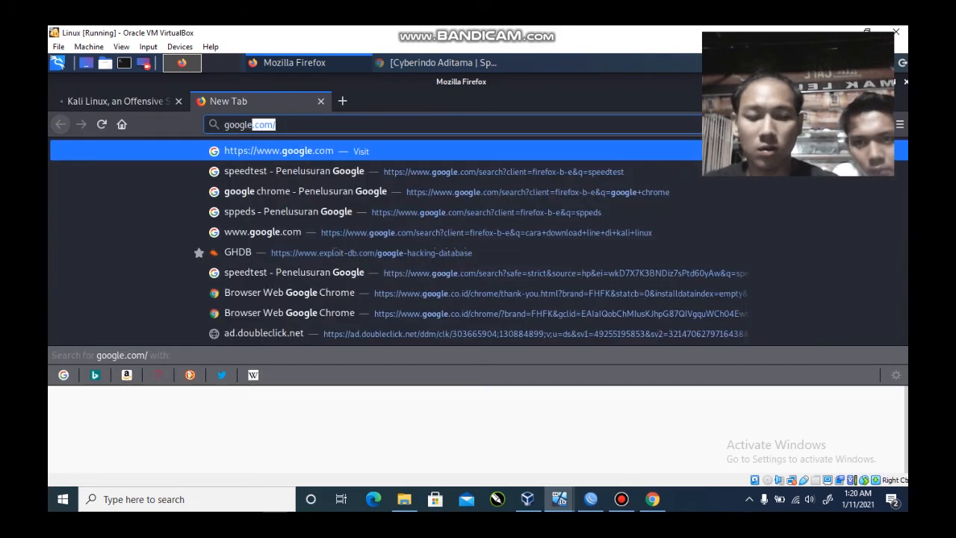
key(Return)
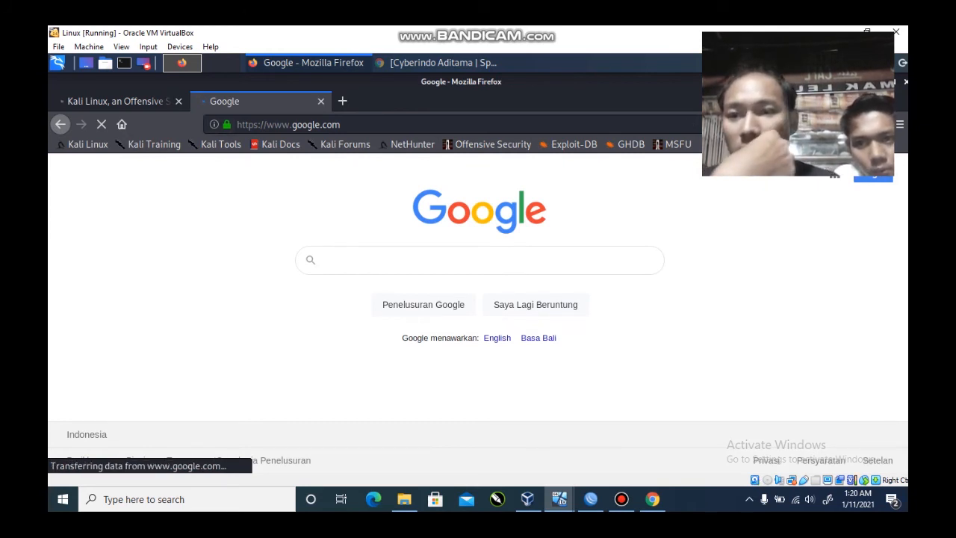
click(118, 101)
click(254, 102)
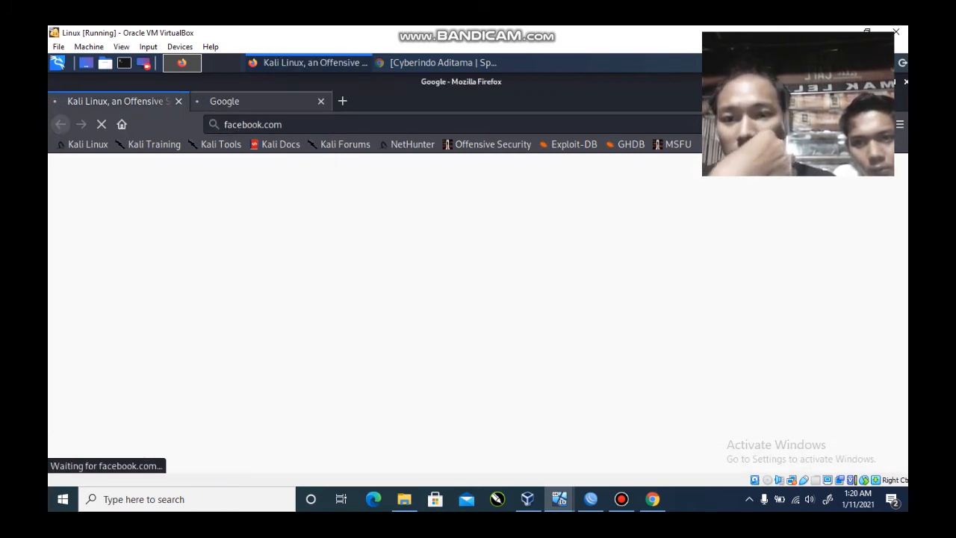
click(118, 101)
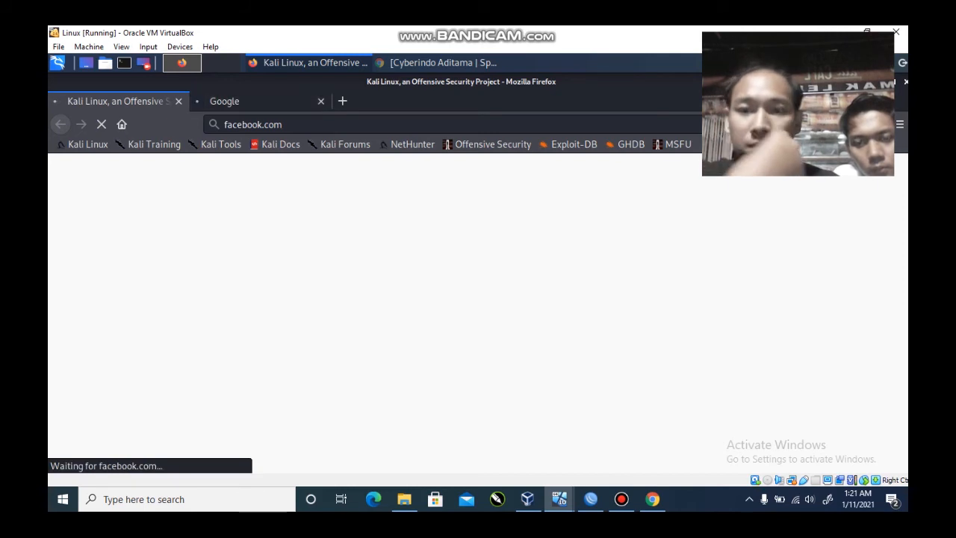
click(224, 101)
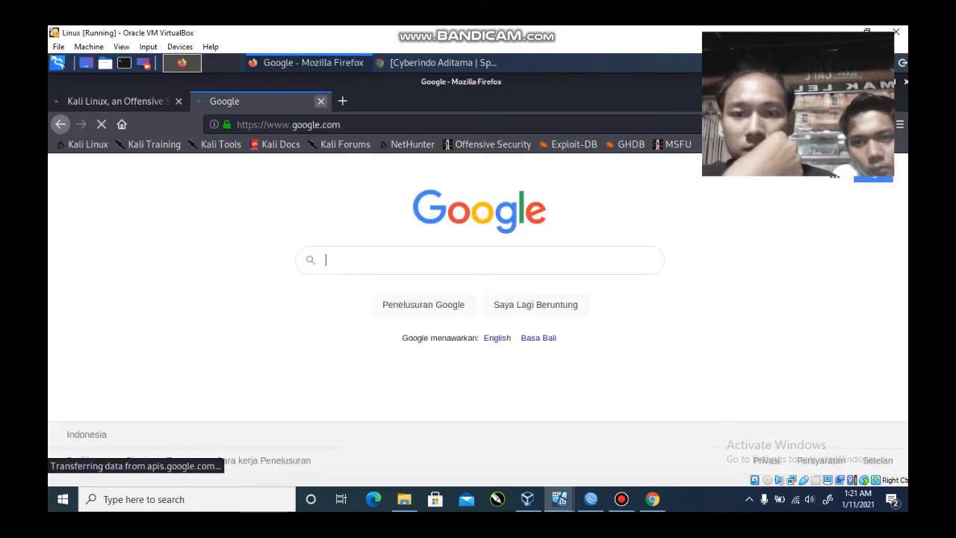
click(321, 101)
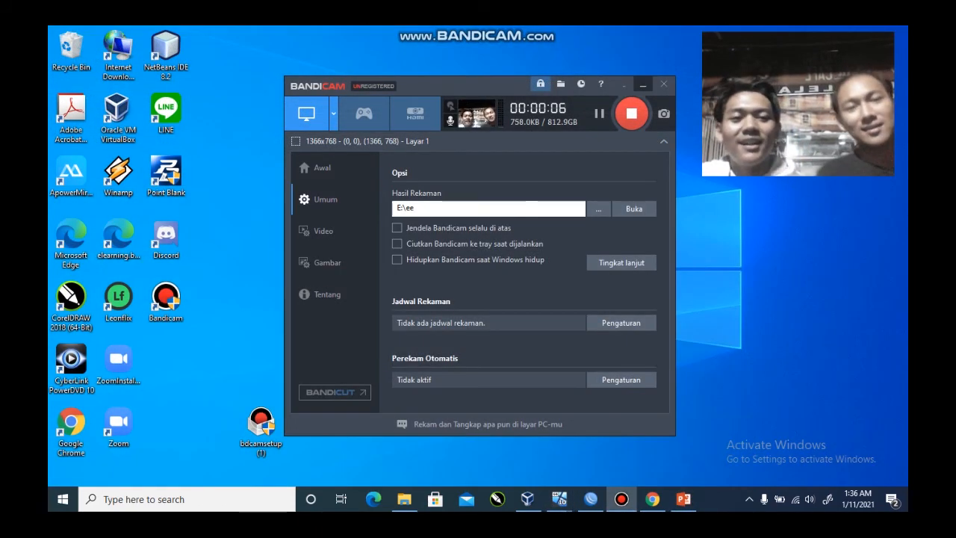
click(644, 85)
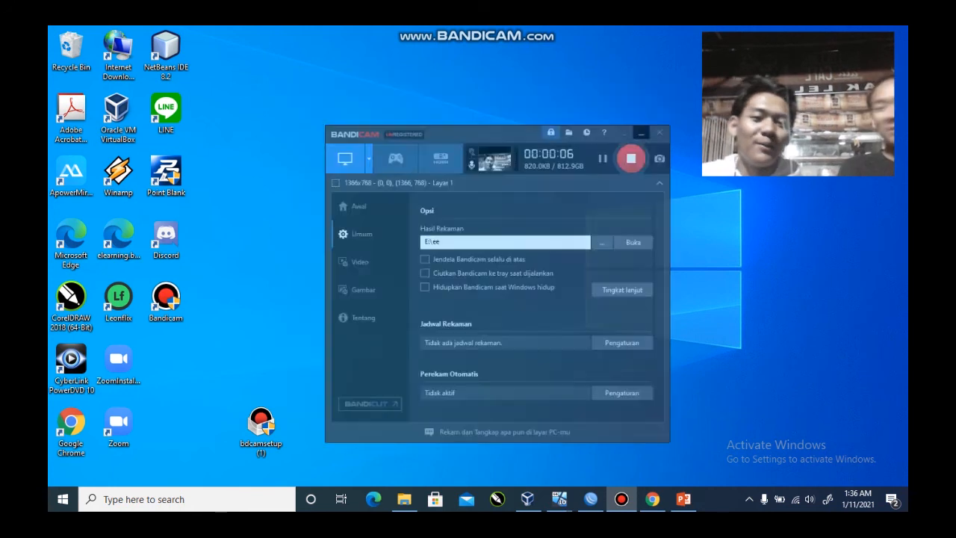